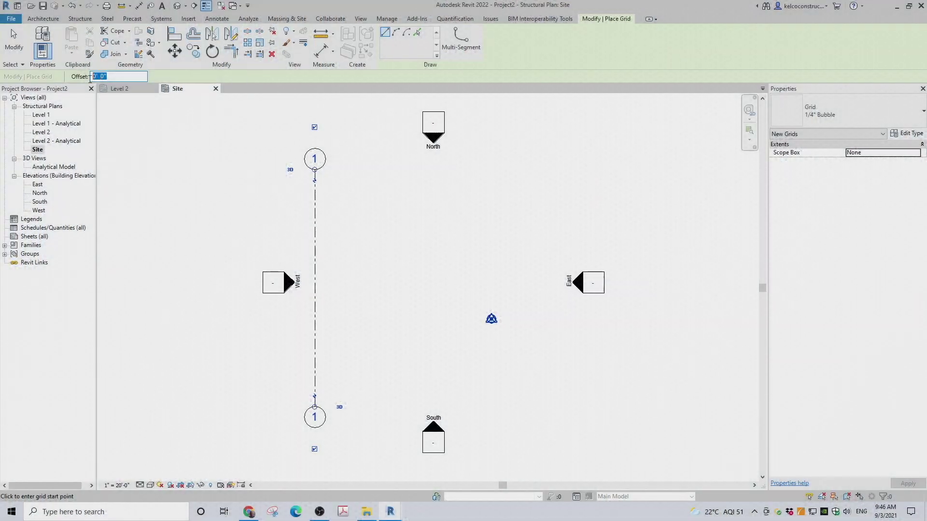
Step: Add a gridline offset 18' 0" east of grid 1 using Pick Lines, and show its north-end bubble
{"action": "type", "text": "18"}
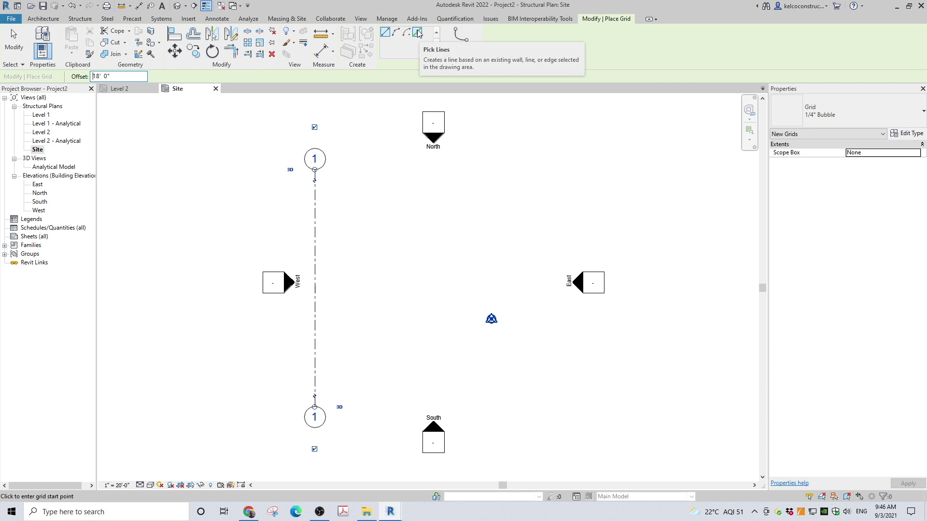
{"action": "left_click", "coordinate": [417, 33]}
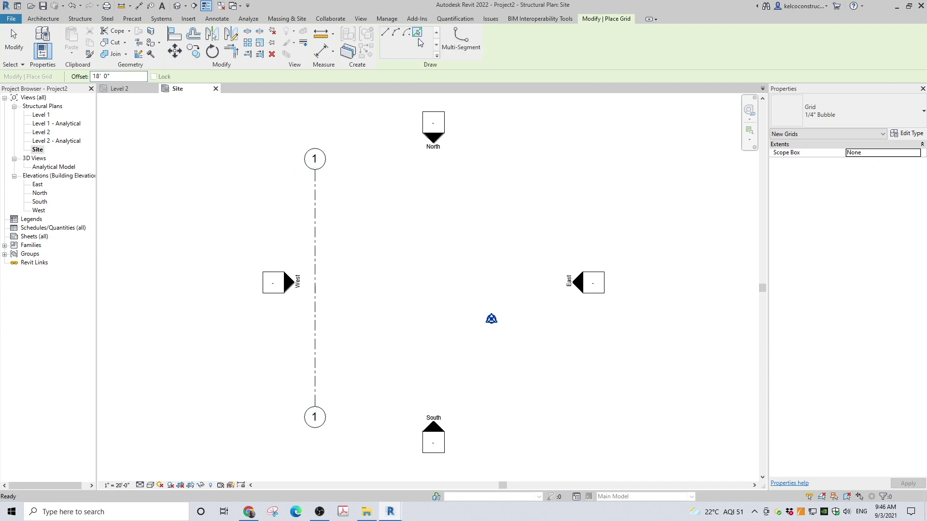
{"action": "left_click", "coordinate": [316, 227]}
{"action": "left_click", "coordinate": [353, 128]}
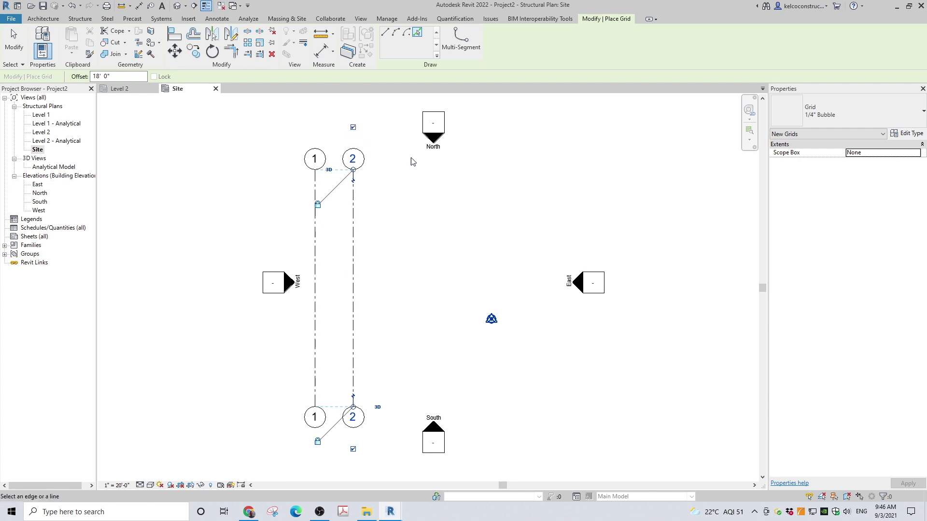
Step: Add a gridline offset 10' 3 1/2" east of grid 2
{"action": "left_click_drag", "start_coordinate": [141, 77], "coordinate": [93, 77]}
{"action": "type", "text": "10"}
{"action": "key", "text": "Return"}
{"action": "left_click", "coordinate": [357, 214]}
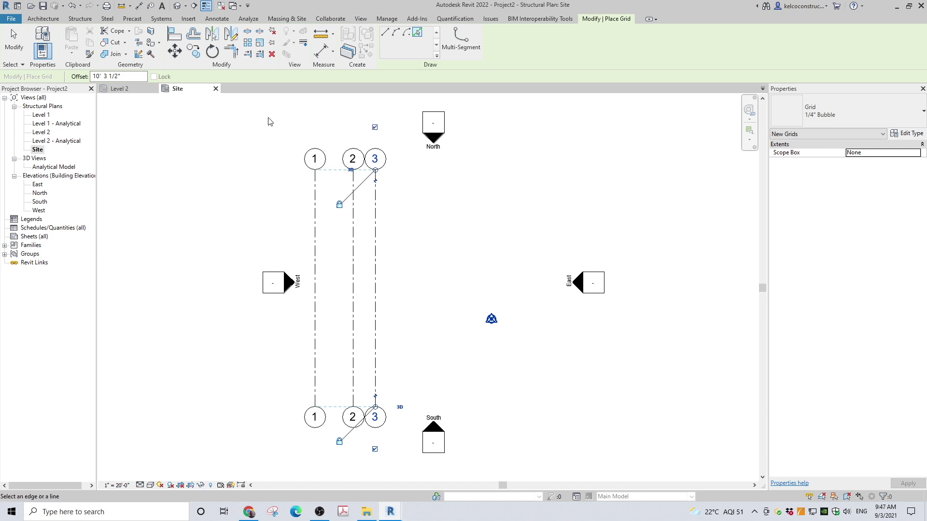
Step: Add a gridline offset 8' 1" east of grid 3 and rename it 3.6
{"action": "left_click_drag", "start_coordinate": [131, 77], "coordinate": [93, 76]}
{"action": "type", "text": "8' 1"}
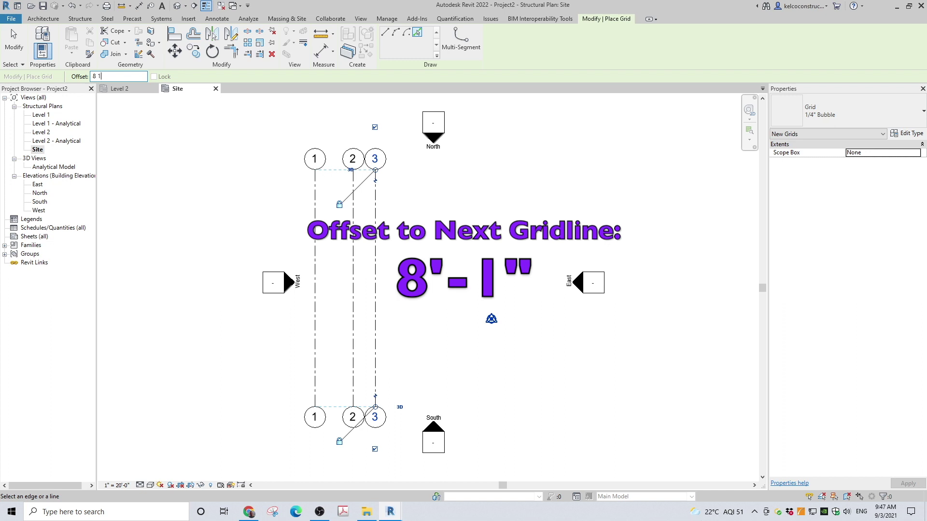
{"action": "left_click", "coordinate": [377, 217]}
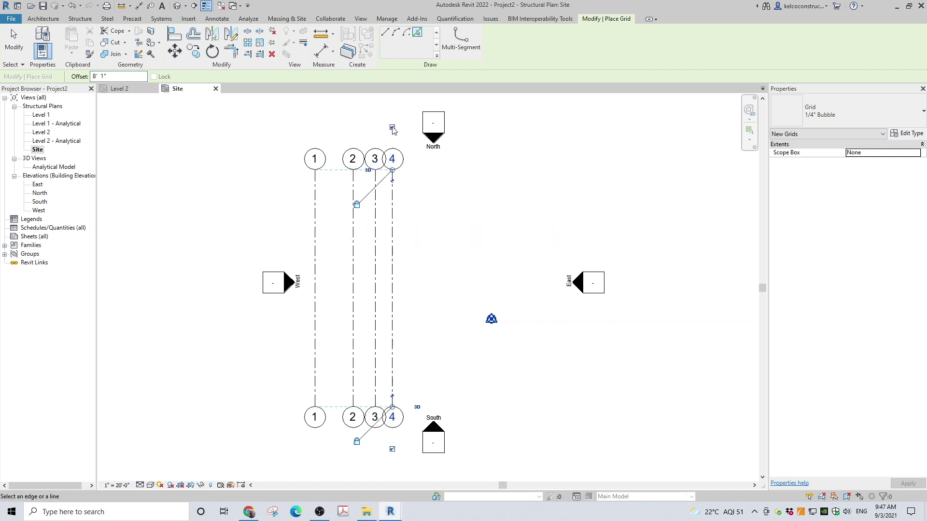
{"action": "left_click", "coordinate": [95, 76]}
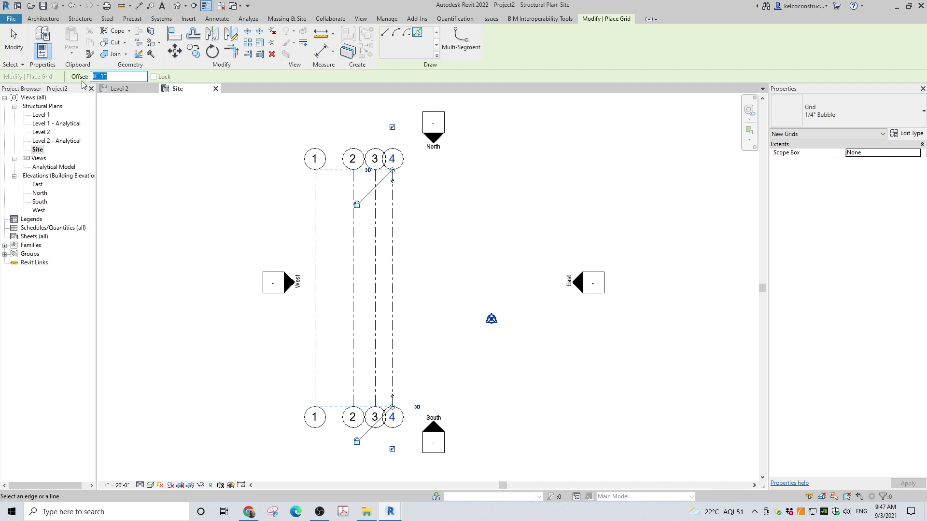
{"action": "left_click", "coordinate": [393, 160]}
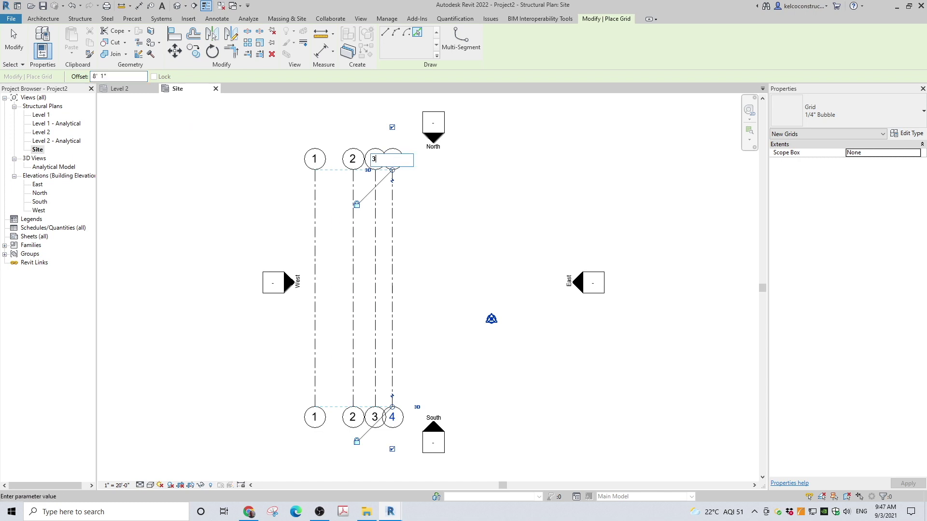
{"action": "key", "text": "Return"}
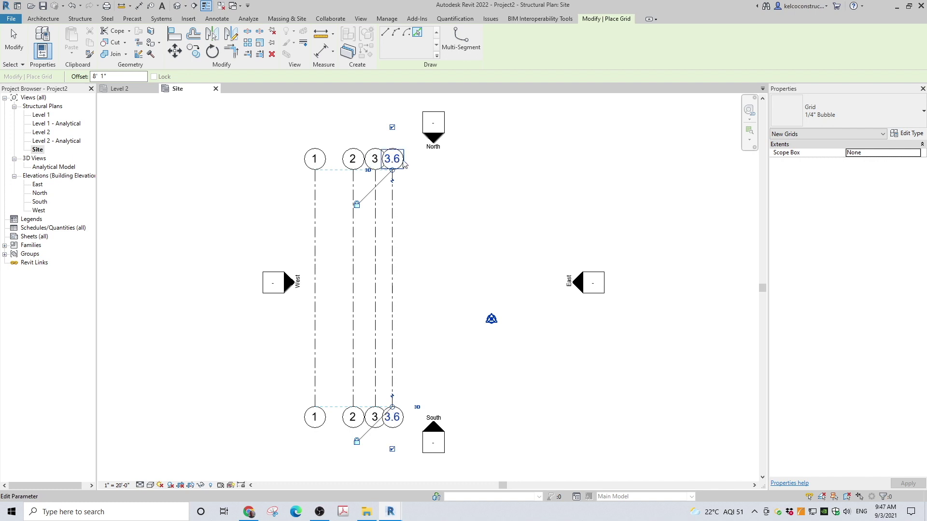
Step: Add a gridline offset 4' 11" east of grid 3.6 and rename it 4
{"action": "left_click_drag", "start_coordinate": [115, 75], "coordinate": [63, 77]}
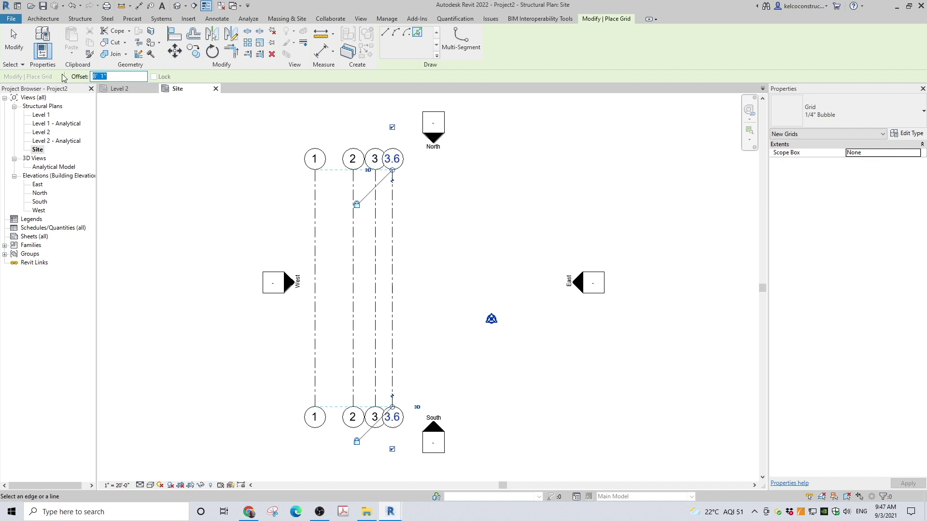
{"action": "type", "text": "4"}
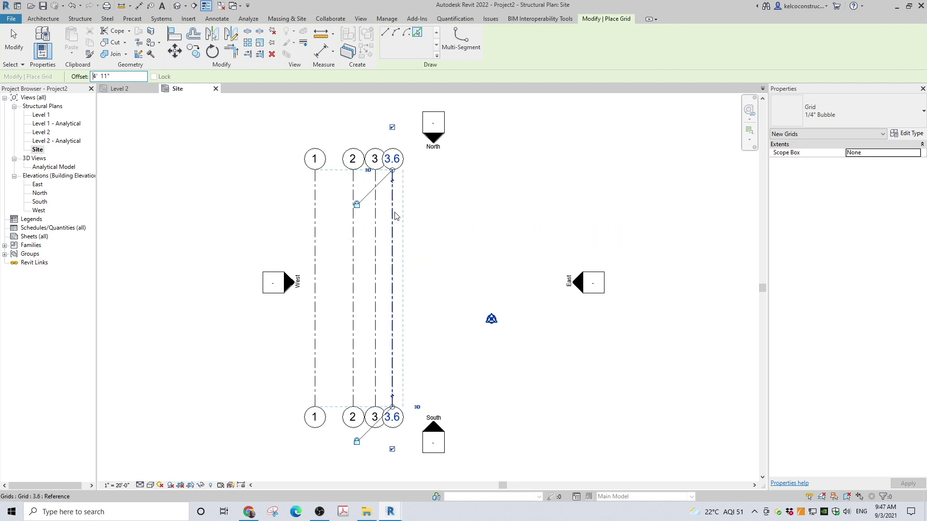
{"action": "left_click", "coordinate": [395, 216]}
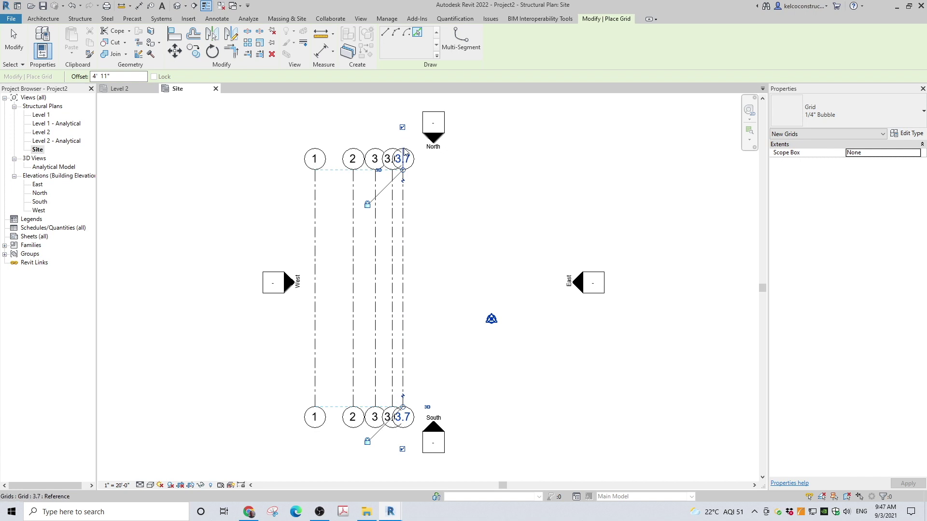
{"action": "left_click", "coordinate": [402, 158]}
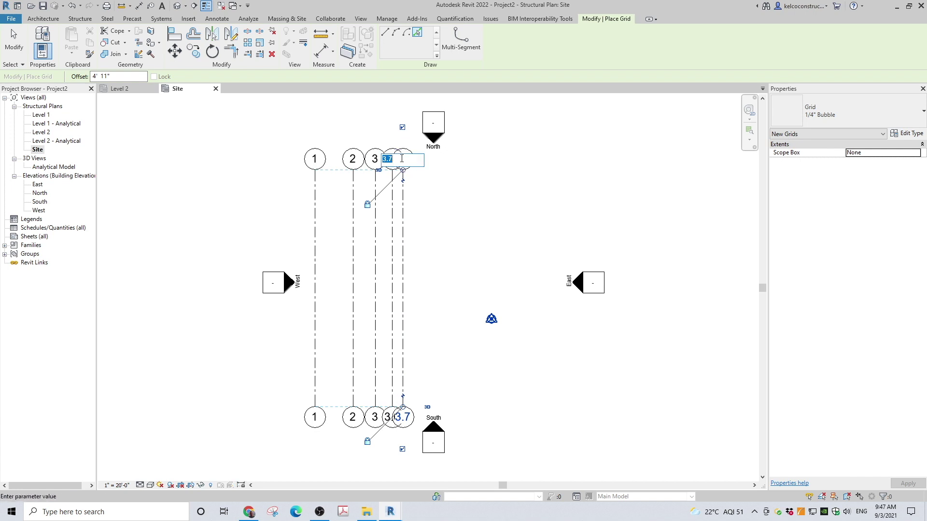
{"action": "type", "text": "4"}
{"action": "key", "text": "Return"}
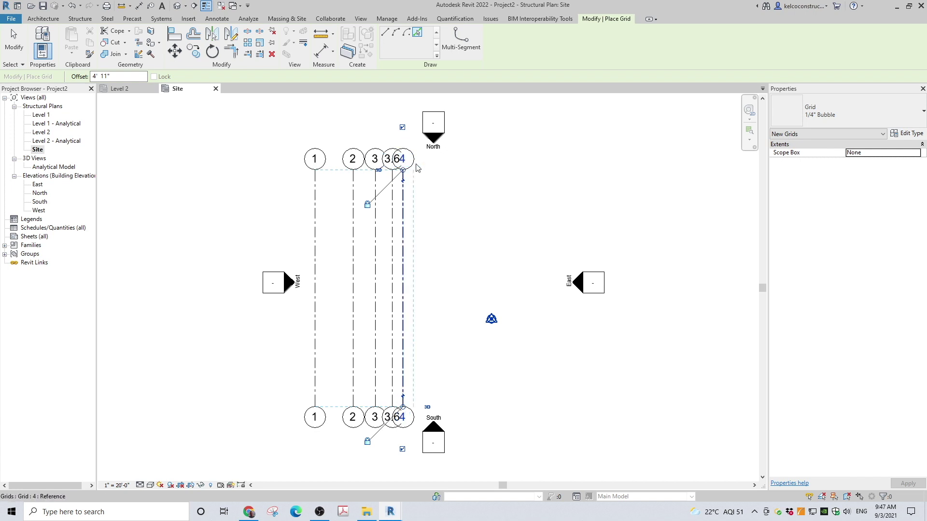
Step: Set the Site plan's view scale to 1/8" = 1'-0"
{"action": "left_click", "coordinate": [127, 487]}
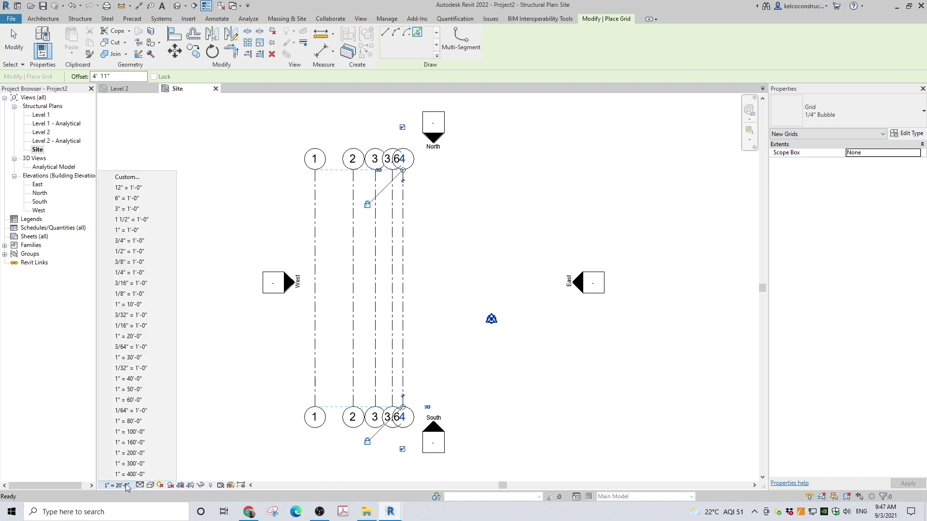
{"action": "left_click", "coordinate": [156, 294]}
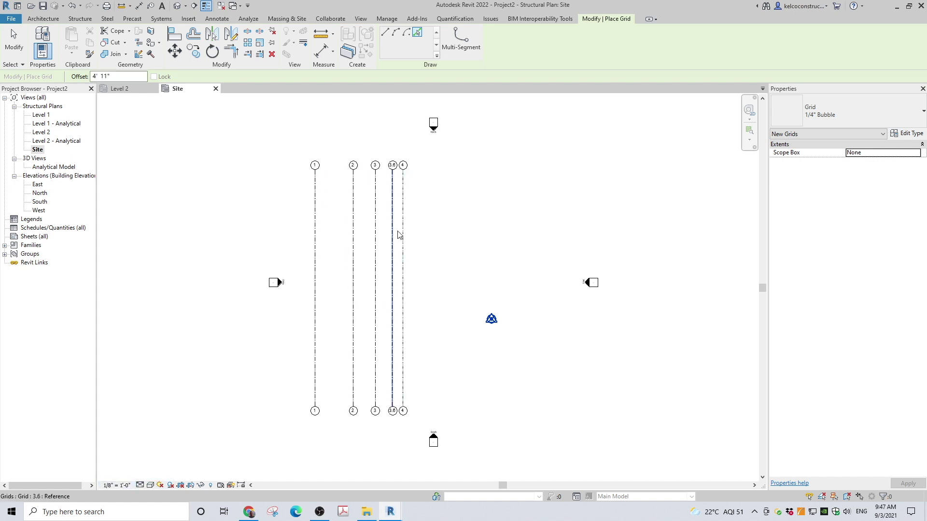
Step: Add a gridline offset 11' 8" east of grid 4
{"action": "left_click", "coordinate": [140, 76]}
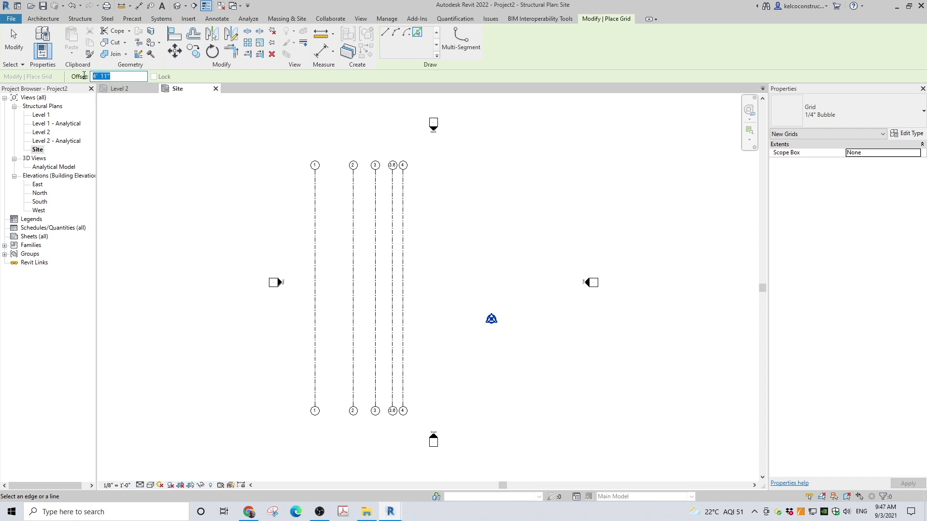
{"action": "type", "text": "11"}
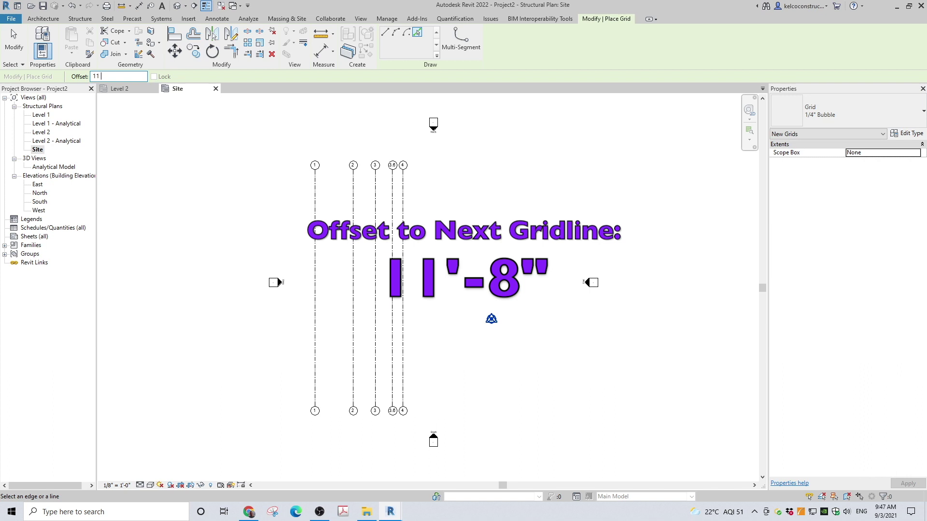
{"action": "left_click", "coordinate": [404, 210]}
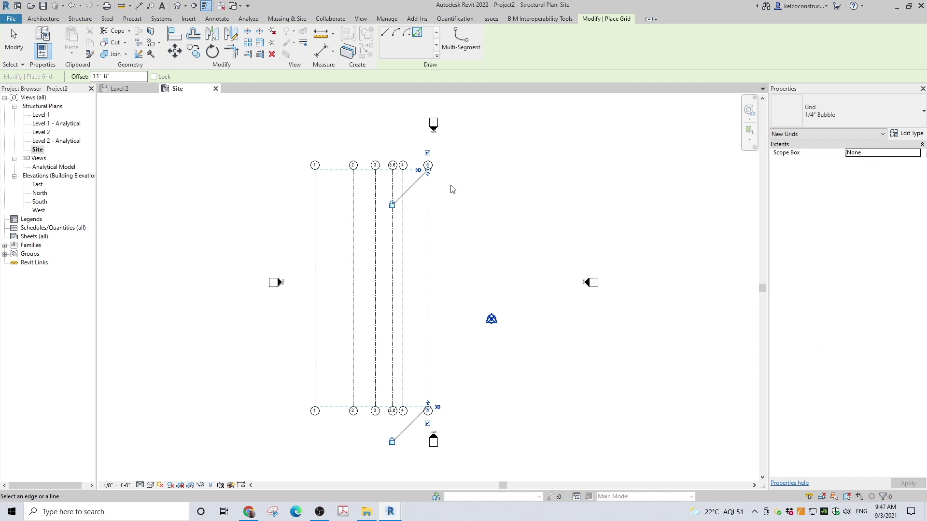
Step: Add a gridline offset 6' 0" east of grid 5
{"action": "scroll", "coordinate": [491, 152], "scroll_direction": "up", "scroll_amount": 2}
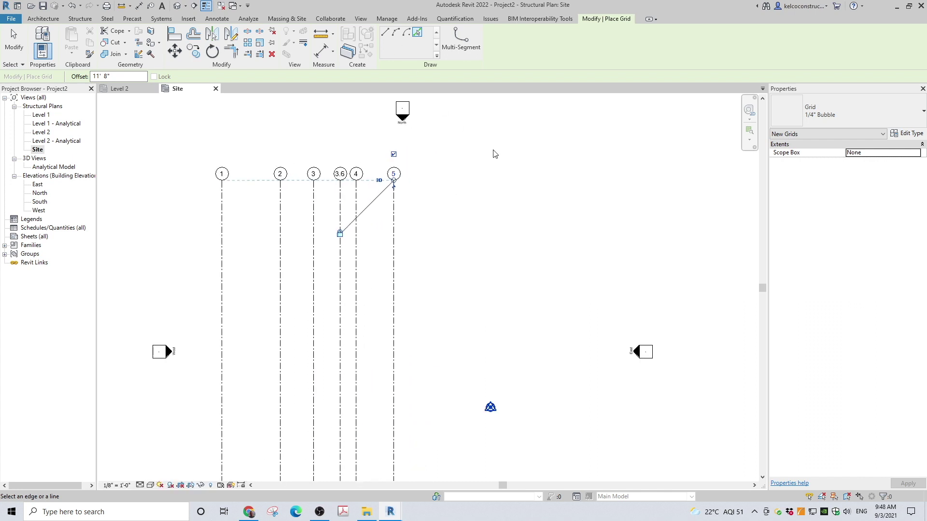
{"action": "scroll", "coordinate": [494, 154], "scroll_direction": "up", "scroll_amount": 1}
{"action": "left_click_drag", "start_coordinate": [116, 76], "coordinate": [81, 75]}
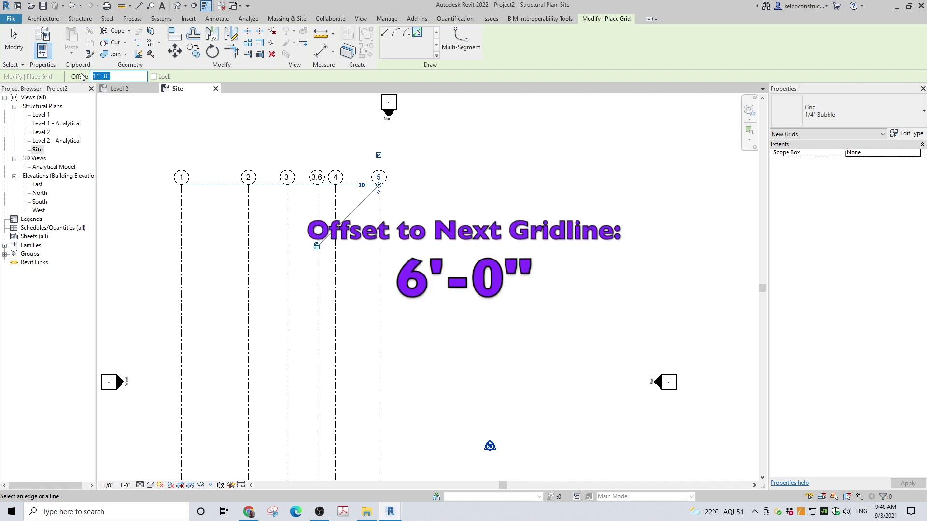
{"action": "type", "text": "6"}
{"action": "left_click", "coordinate": [382, 249]}
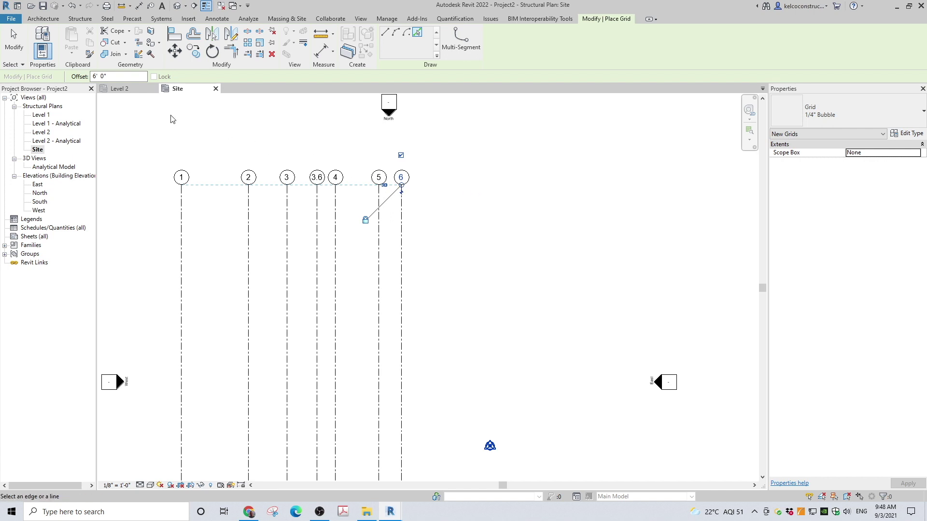
Step: Add a gridline offset 16' 3" east of grid 6 and show its north-end bubble
{"action": "left_click", "coordinate": [82, 78]}
{"action": "type", "text": "16'"}
{"action": "type", "text": " 3"}
{"action": "key", "text": "Return"}
{"action": "left_click", "coordinate": [462, 155]}
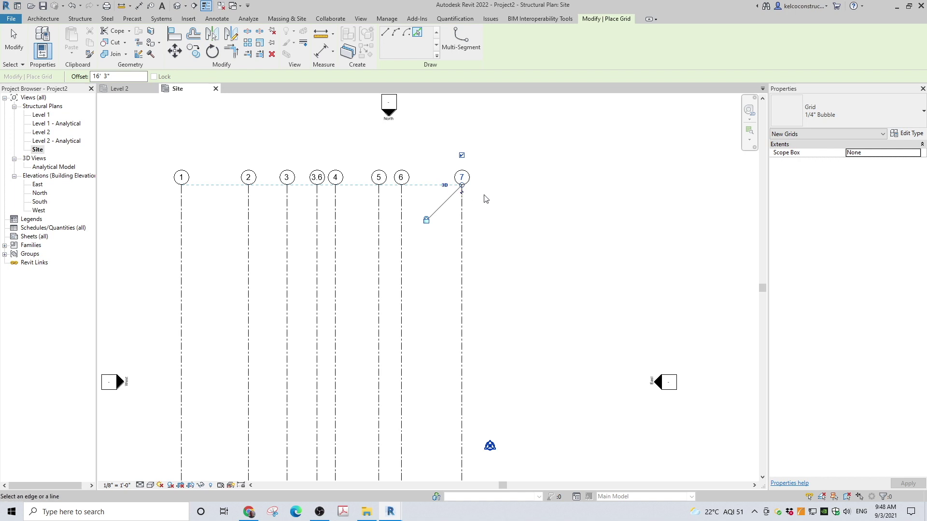
Step: Add a gridline offset 12' 0" east of grid 7, show its north-end bubble and rename it 7.7
{"action": "left_click", "coordinate": [118, 77]}
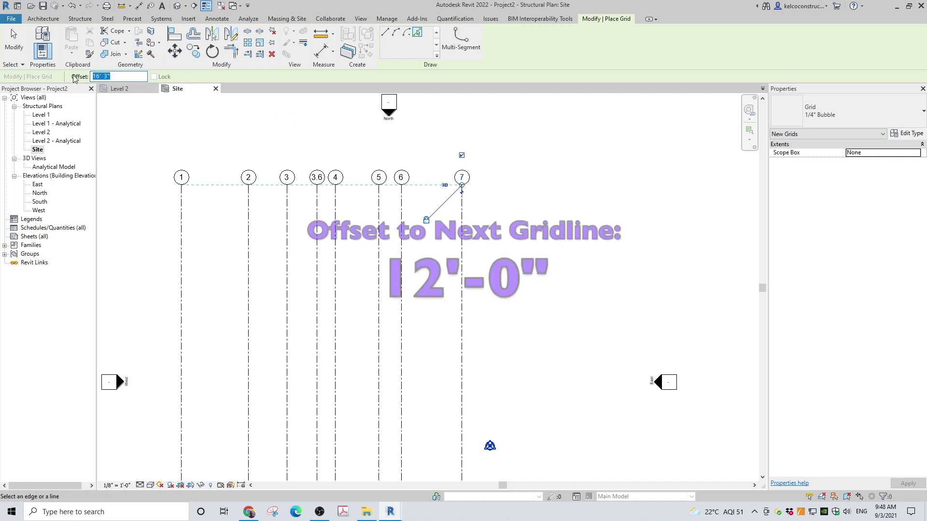
{"action": "type", "text": "12"}
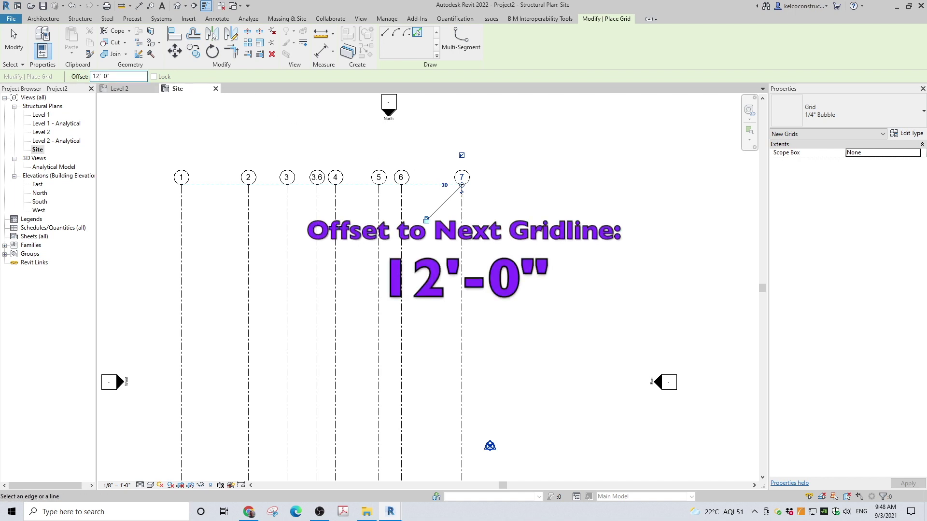
{"action": "left_click", "coordinate": [463, 209]}
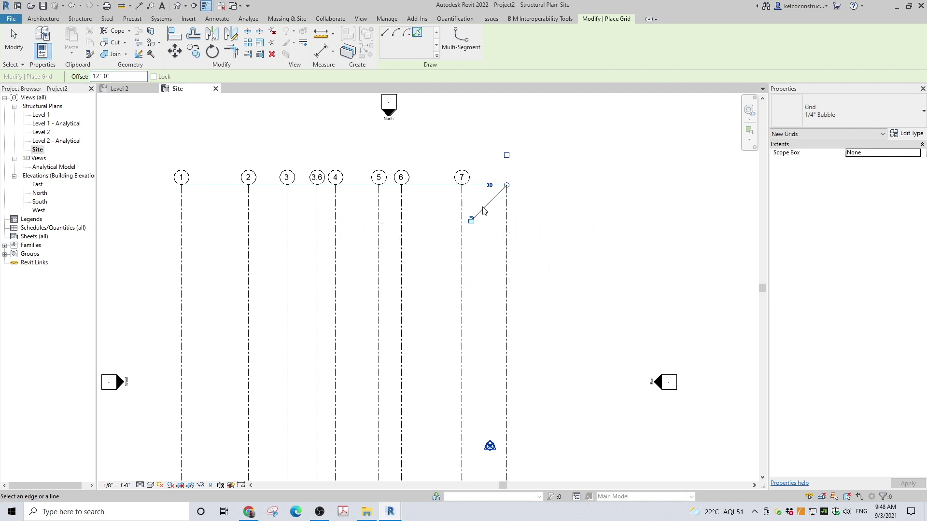
{"action": "left_click", "coordinate": [507, 156]}
{"action": "left_click", "coordinate": [507, 178]}
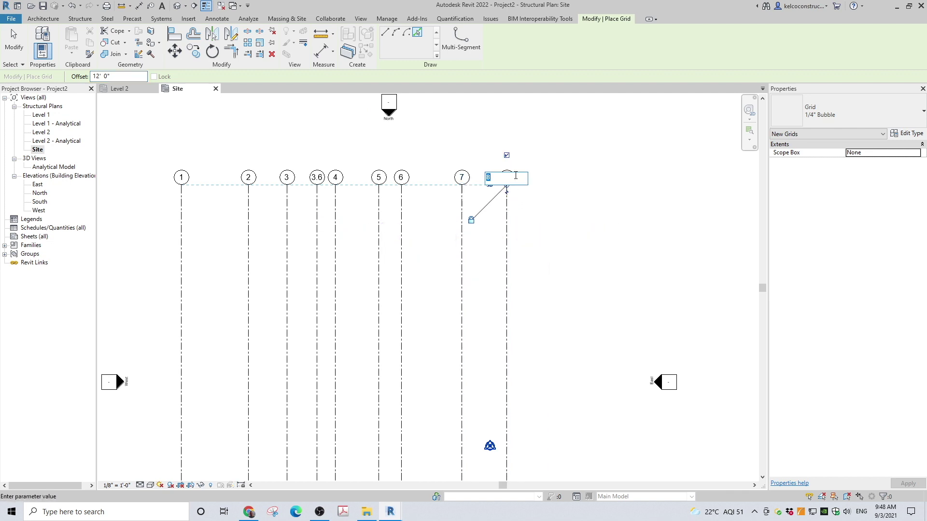
{"action": "key", "text": "Return"}
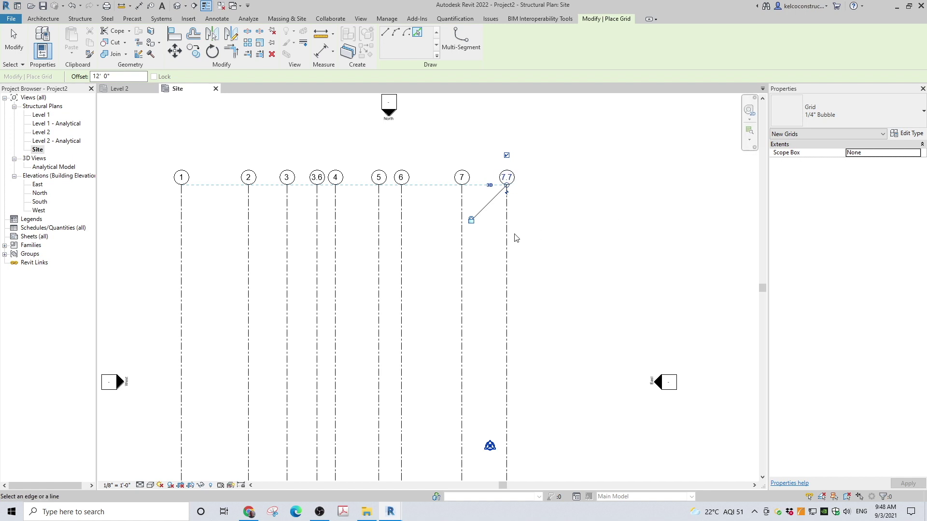
Step: Add a gridline offset 8' 0" east of grid 7.7, show its north-end bubble and rename it 8
{"action": "left_click", "coordinate": [133, 77]}
{"action": "left_click_drag", "start_coordinate": [133, 77], "coordinate": [68, 79]}
{"action": "type", "text": "8"}
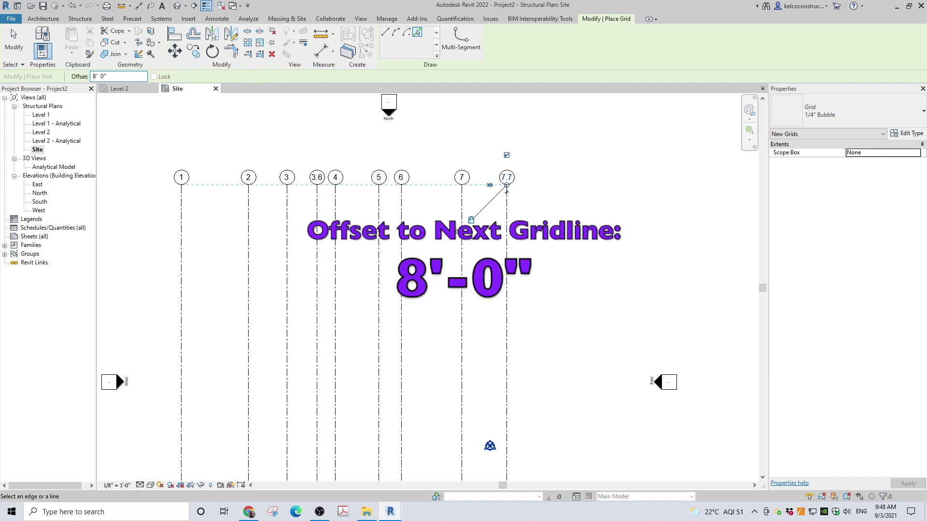
{"action": "left_click", "coordinate": [509, 193]}
{"action": "left_click", "coordinate": [536, 155]}
{"action": "left_click", "coordinate": [537, 177]}
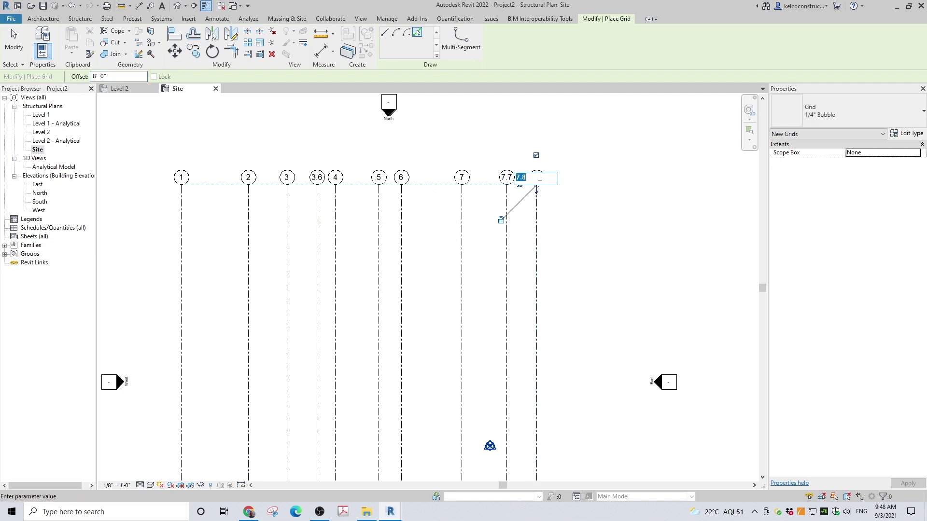
{"action": "type", "text": "8"}
{"action": "key", "text": "Return"}
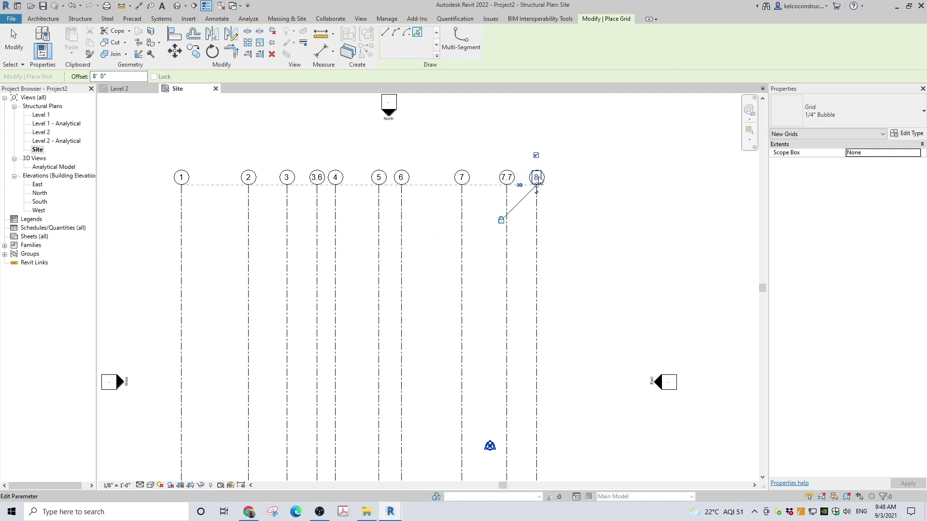
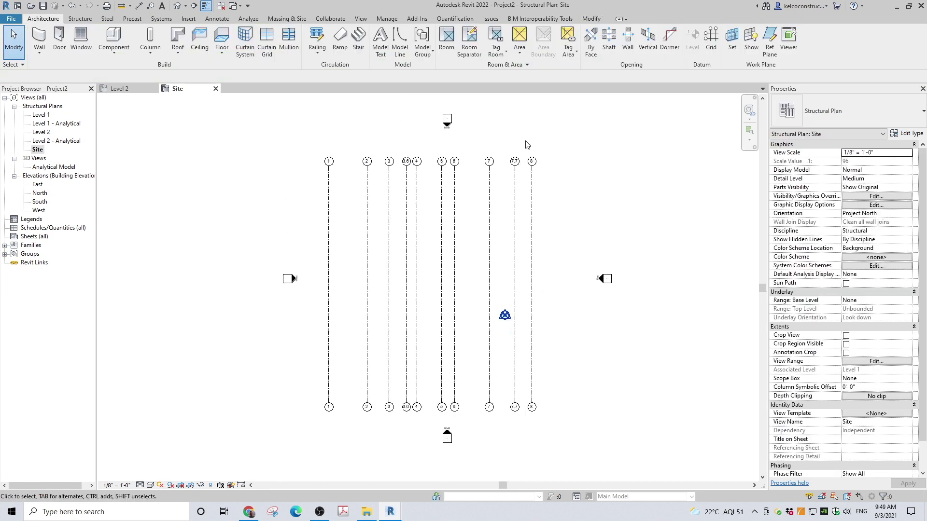
{"action": "left_click_drag", "start_coordinate": [544, 175], "coordinate": [394, 169]}
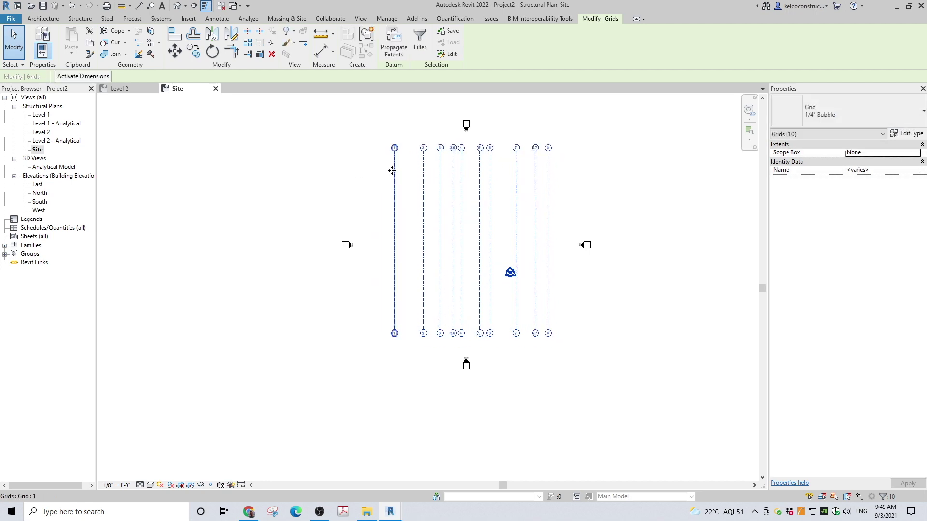
{"action": "key", "text": "Escape"}
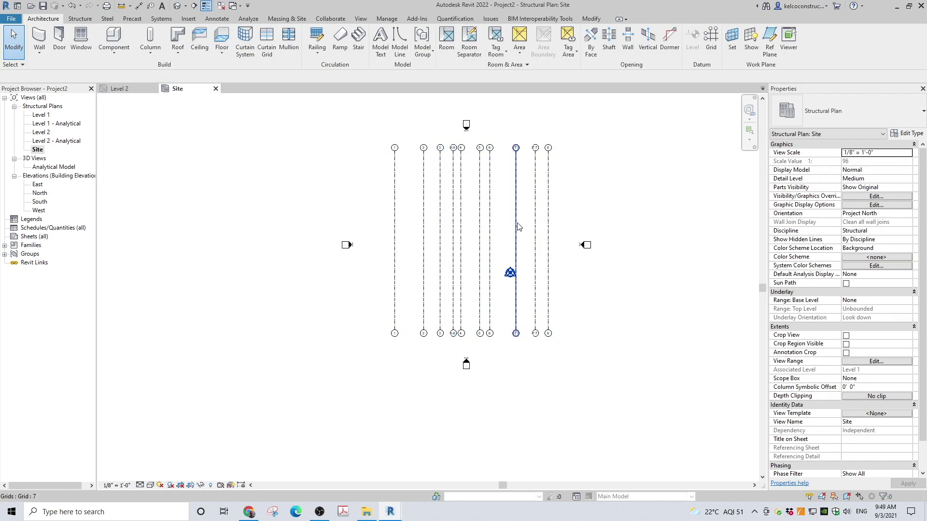
{"action": "scroll", "coordinate": [521, 218], "scroll_direction": "up", "scroll_amount": 1}
{"action": "scroll", "coordinate": [468, 101], "scroll_direction": "up", "scroll_amount": 1}
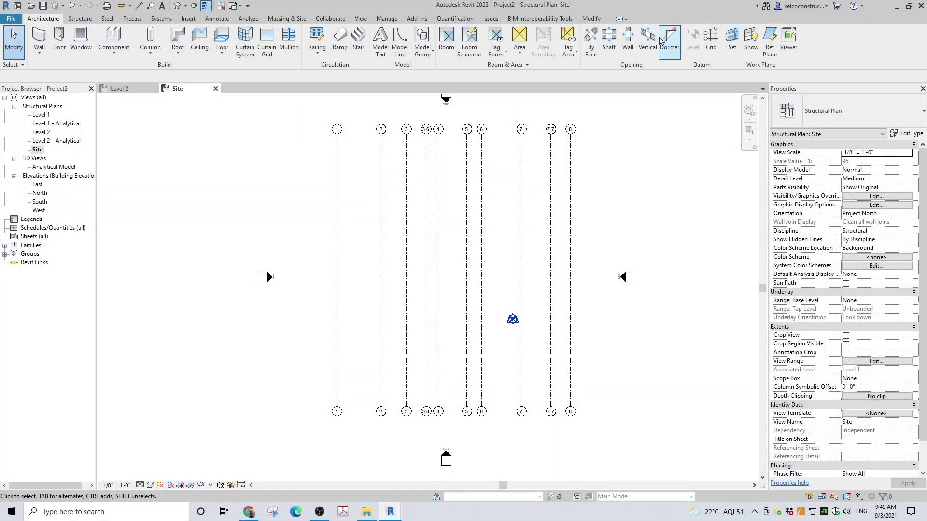
Step: Draw a horizontal gridline across the north ends of the vertical grids, show its west-end bubble and rename it A
{"action": "left_click", "coordinate": [710, 35]}
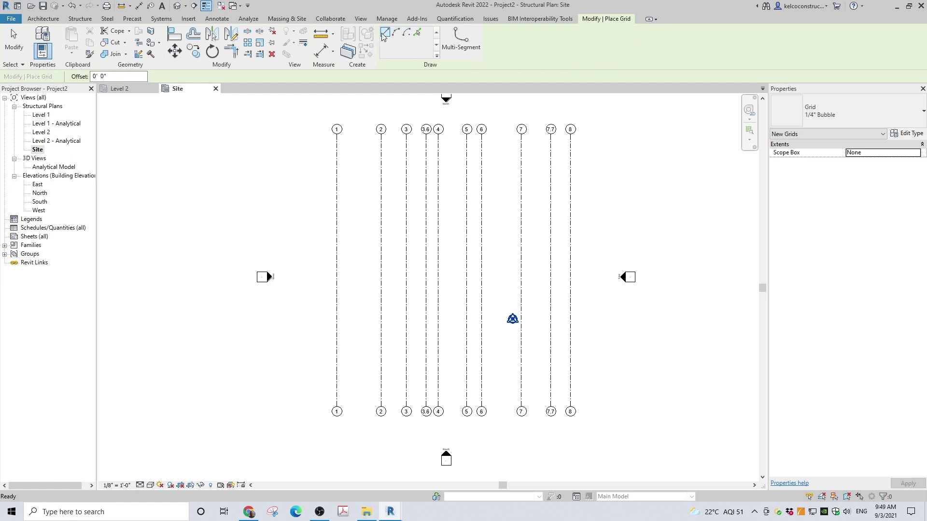
{"action": "left_click", "coordinate": [318, 140]}
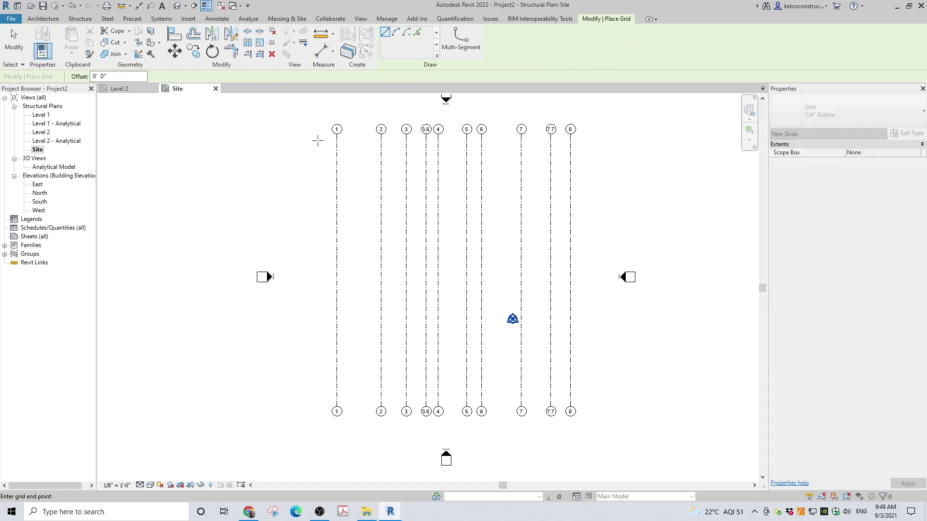
{"action": "left_click", "coordinate": [589, 141]}
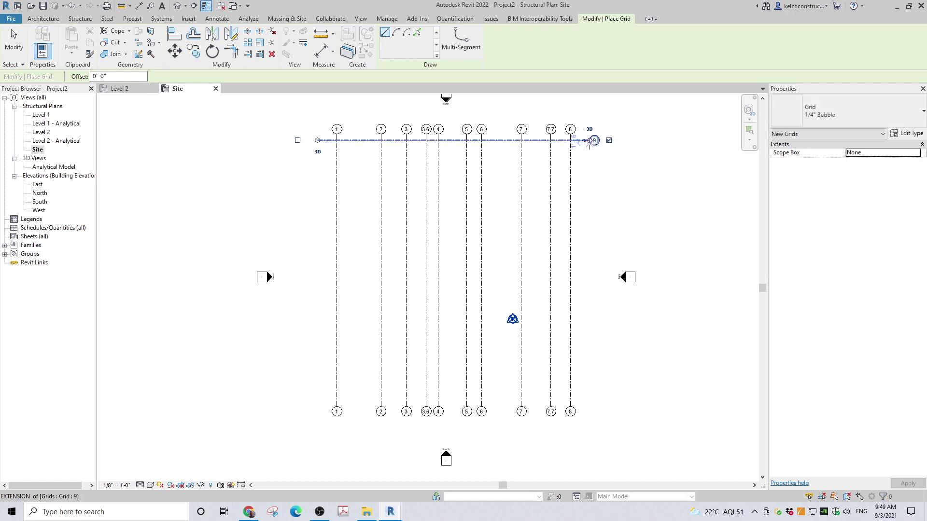
{"action": "left_click", "coordinate": [297, 140]}
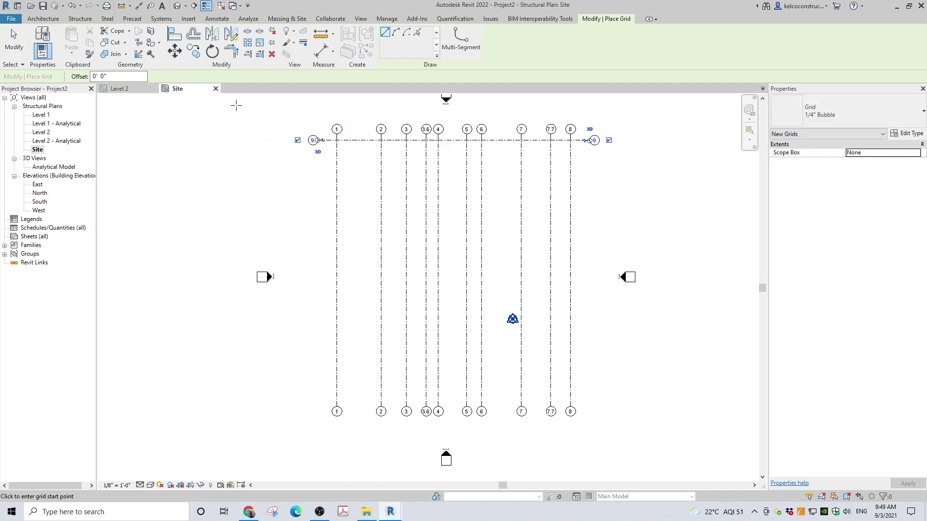
{"action": "left_click", "coordinate": [313, 140]}
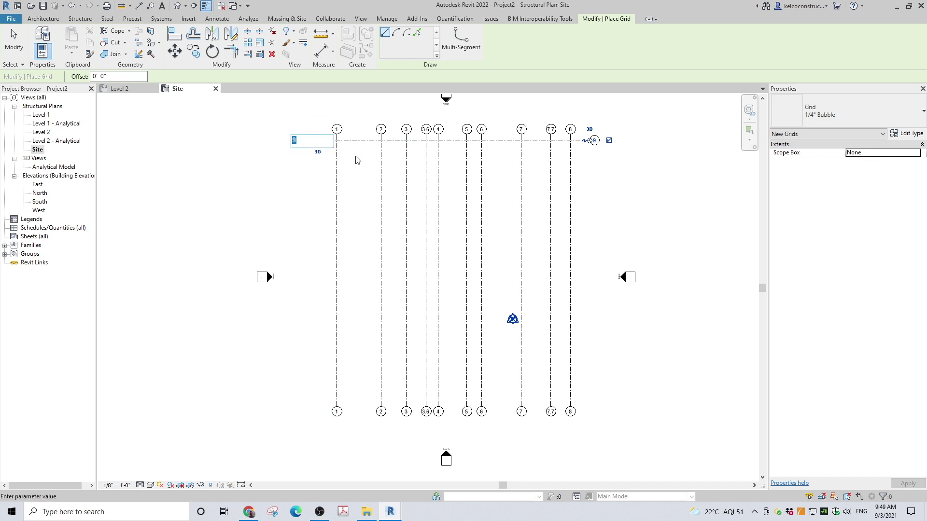
{"action": "type", "text": "A"}
{"action": "key", "text": "Return"}
Step: Add a gridline offset 11' 10" south of grid A, with its west-end bubble shown
{"action": "left_click", "coordinate": [94, 76]}
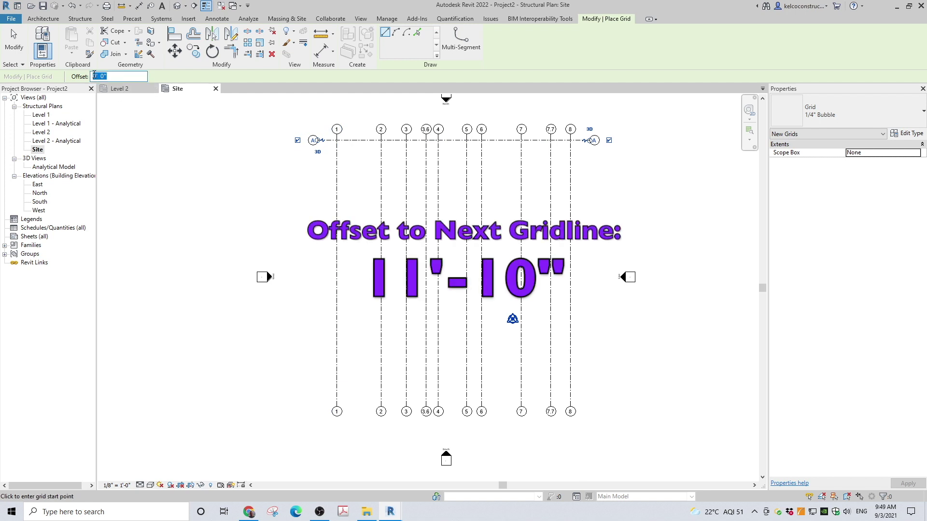
{"action": "type", "text": "11"}
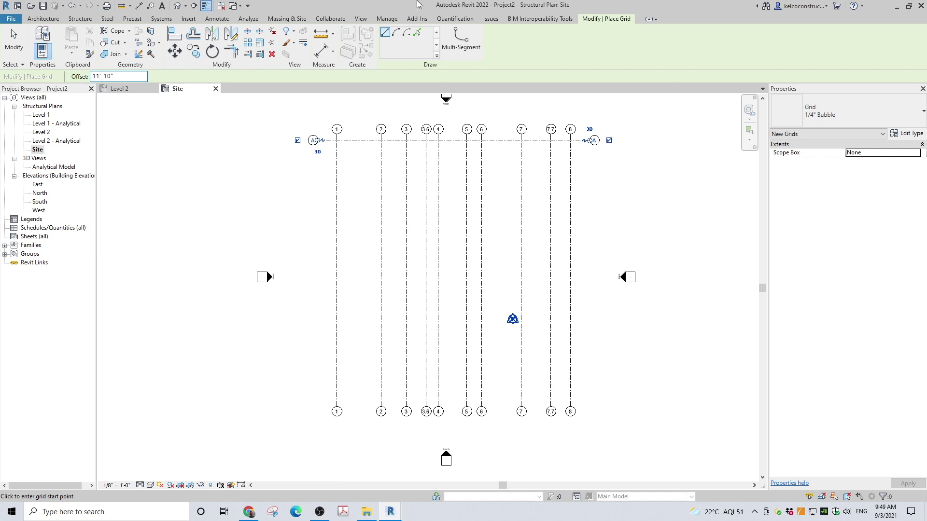
{"action": "left_click", "coordinate": [417, 31]}
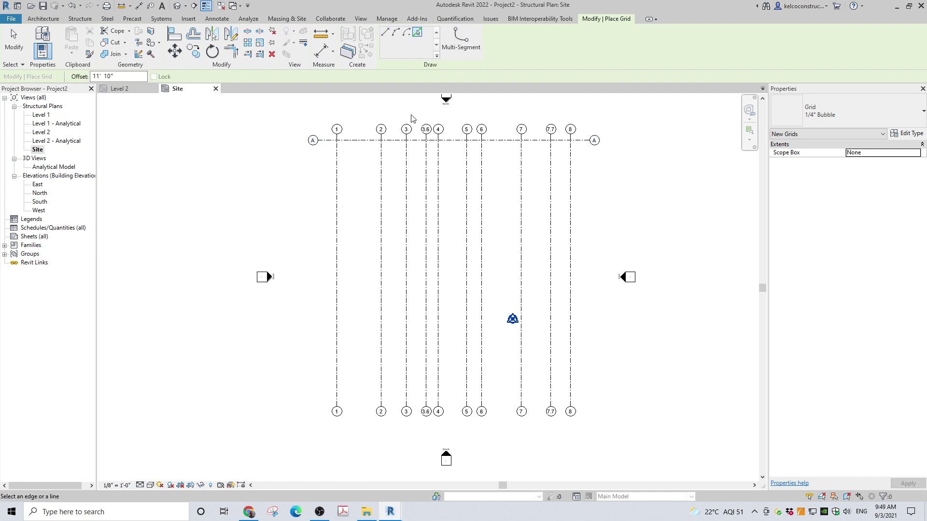
{"action": "left_click", "coordinate": [360, 146]}
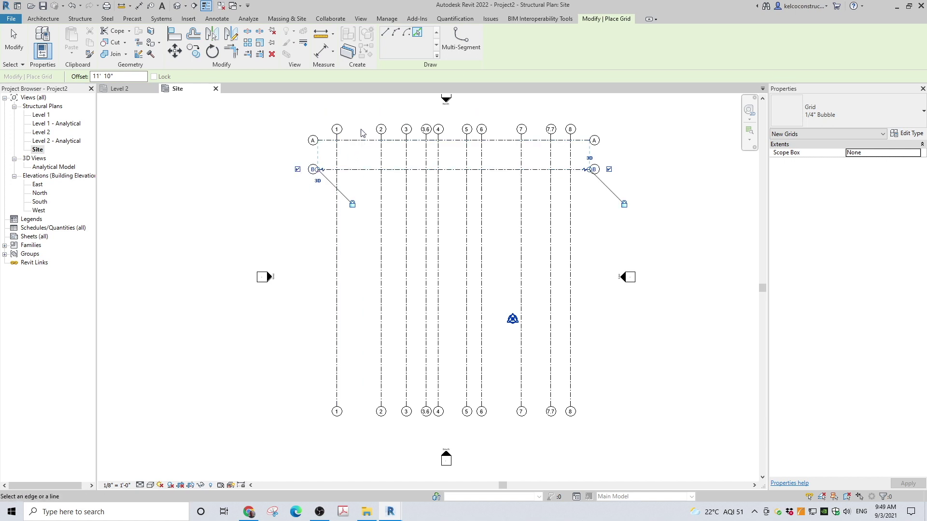
Step: Add a gridline offset 16' 0 1/4" south of grid B and show its west-end bubble
{"action": "double_click", "coordinate": [134, 78]}
{"action": "type", "text": "16"}
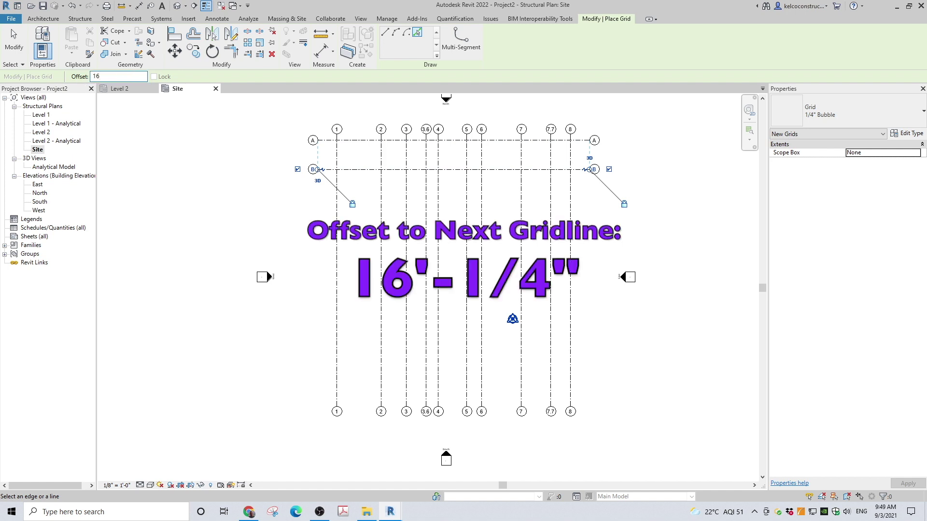
{"action": "type", "text": " ."}
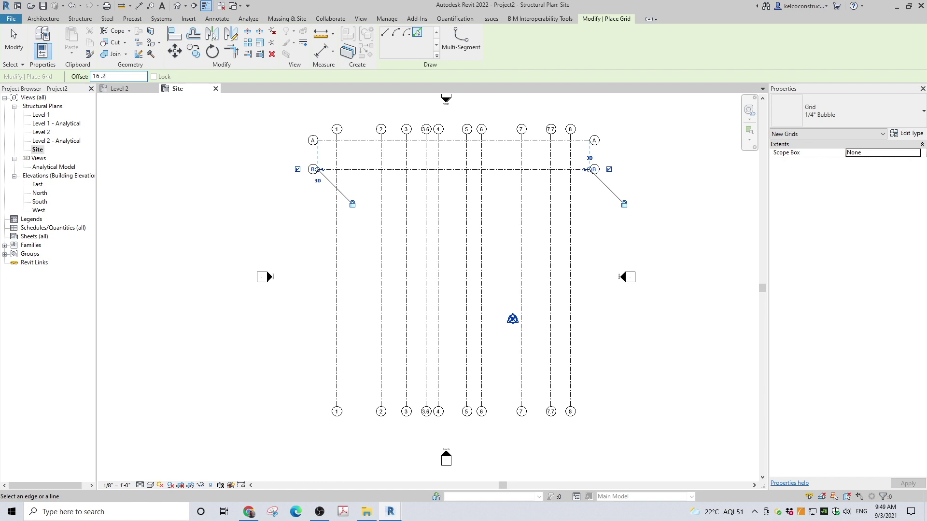
{"action": "left_click", "coordinate": [356, 173]}
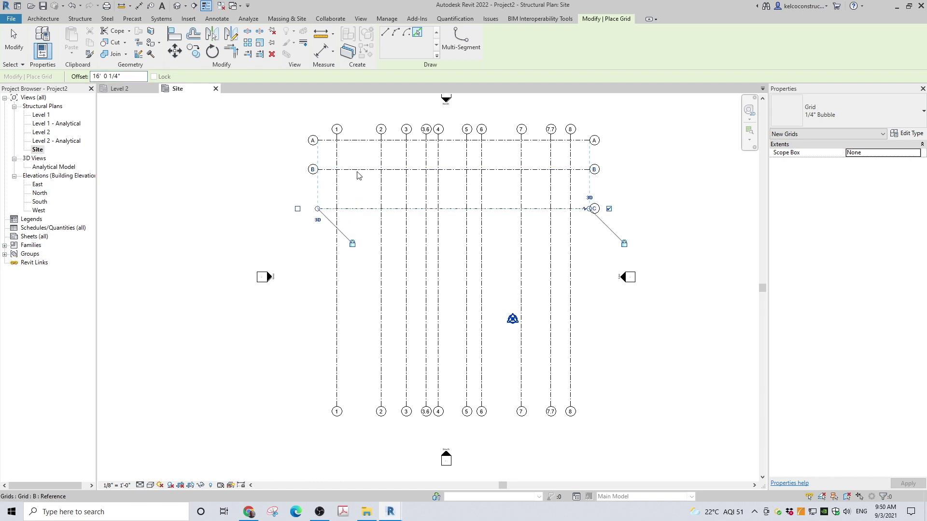
{"action": "left_click", "coordinate": [297, 209]}
Step: Add a gridline offset 4' 1 7/8" south of grid C and show its west-end bubble
{"action": "left_click", "coordinate": [119, 76]}
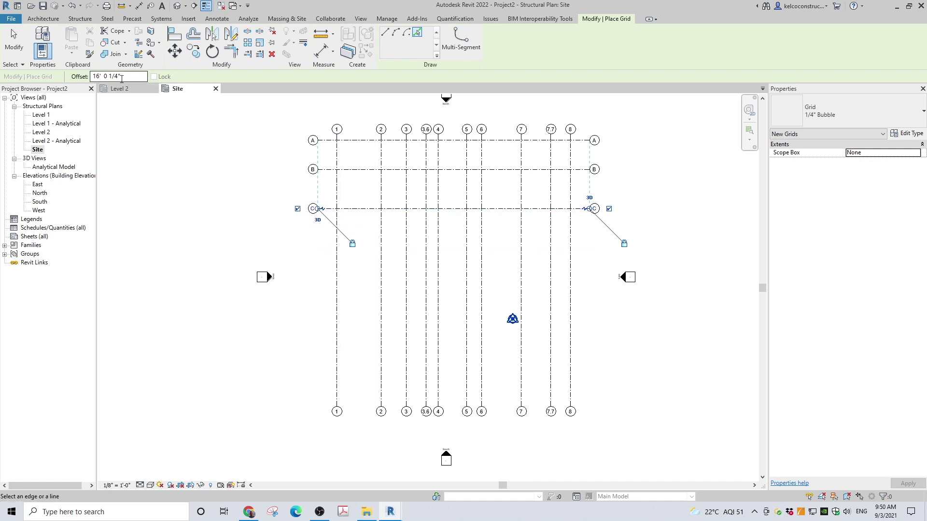
{"action": "type", "text": "4"}
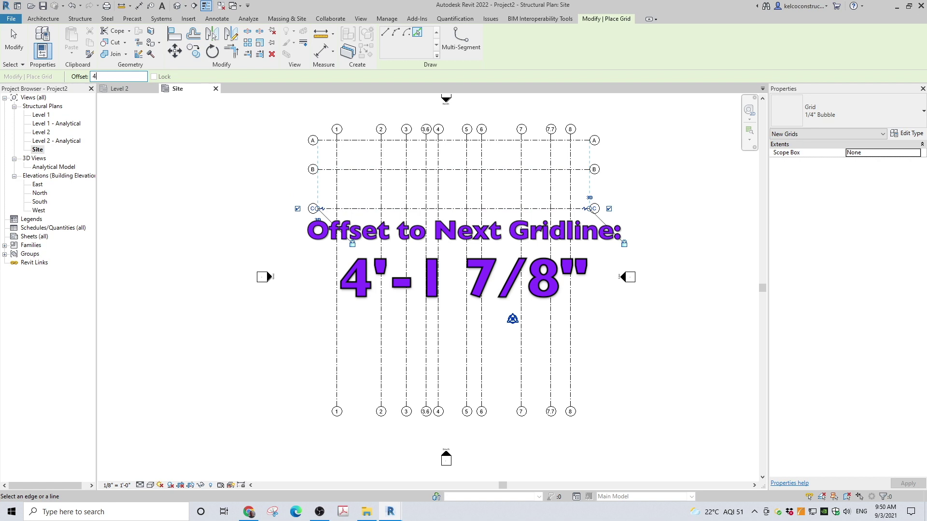
{"action": "type", "text": " 1 7/8"}
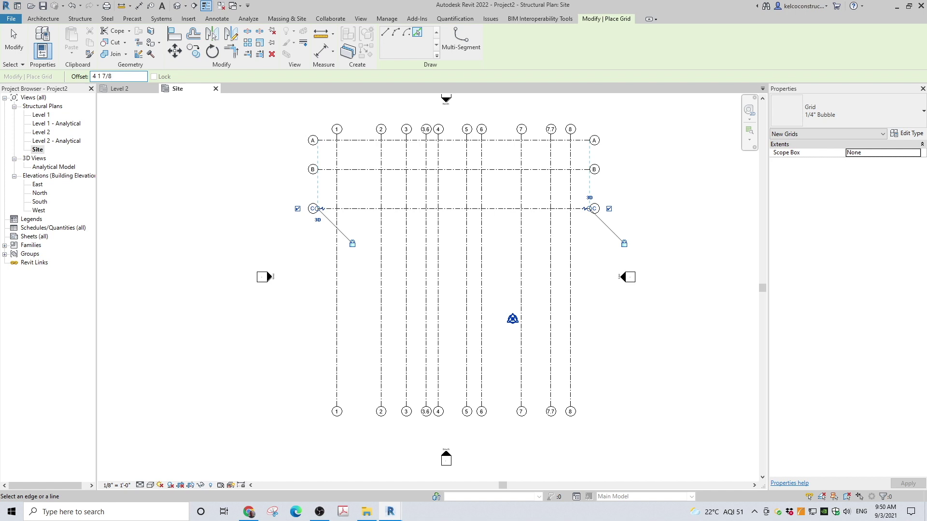
{"action": "key", "text": "Return"}
{"action": "left_click", "coordinate": [365, 213]}
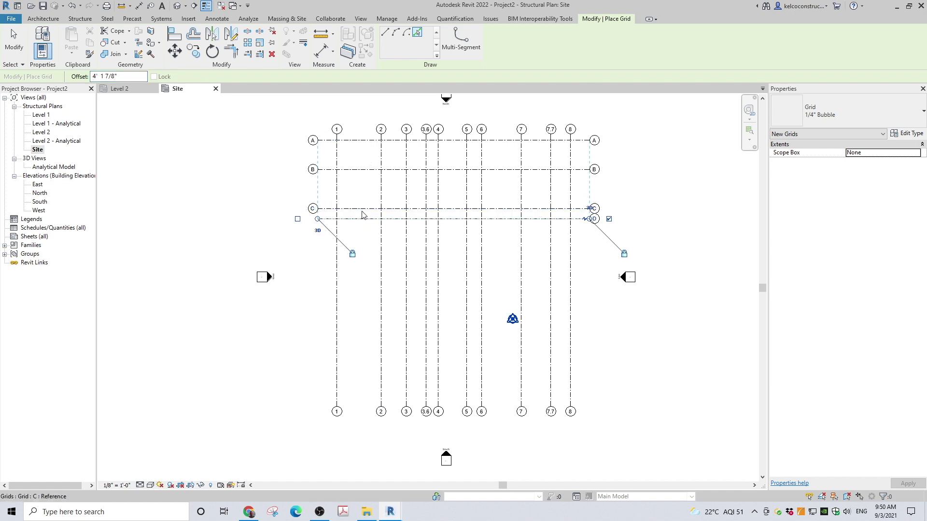
{"action": "left_click", "coordinate": [297, 219]}
Step: Add a gridline offset 13' 0" south of grid D, show its west-end bubble and rename it D.5
{"action": "left_click_drag", "start_coordinate": [118, 77], "coordinate": [92, 77]}
{"action": "type", "text": "13' 0"}
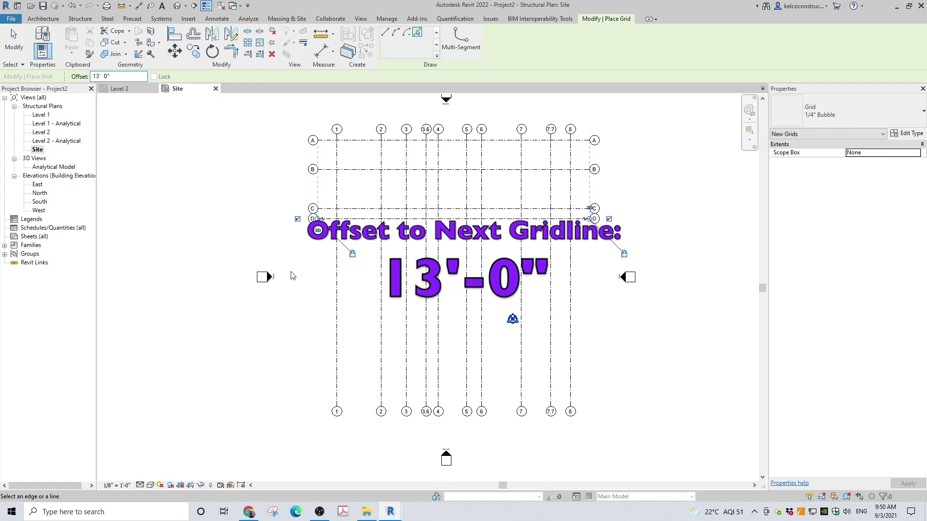
{"action": "left_click", "coordinate": [348, 220]}
{"action": "left_click", "coordinate": [297, 251]}
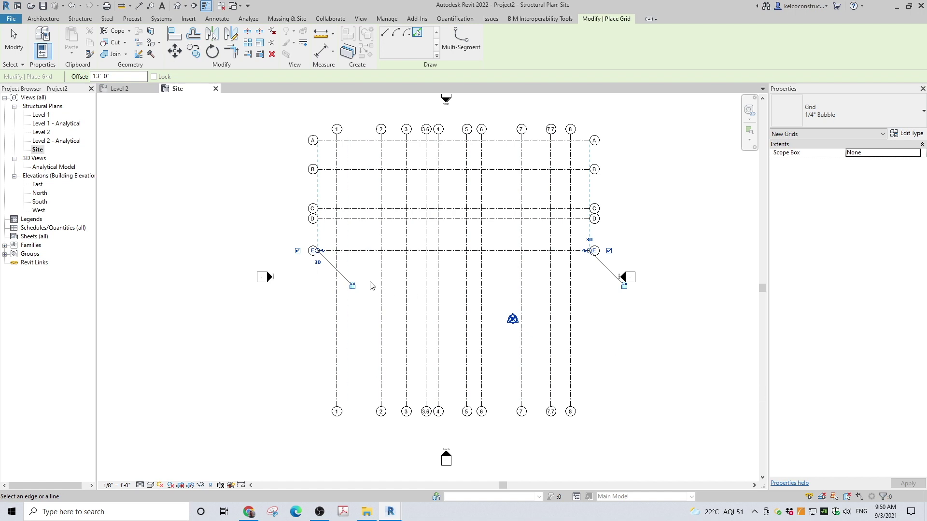
{"action": "scroll", "coordinate": [314, 255], "scroll_direction": "up", "scroll_amount": 2}
{"action": "left_click", "coordinate": [315, 251]}
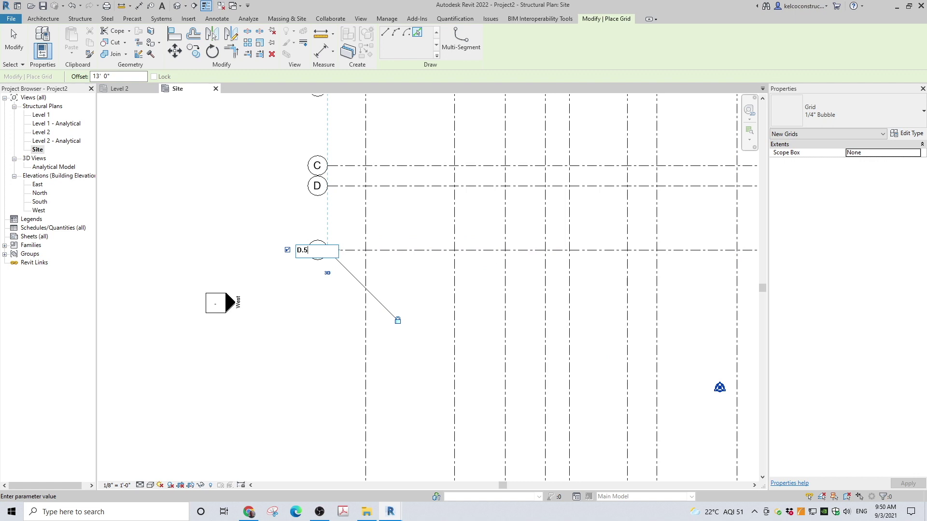
{"action": "key", "text": "Return"}
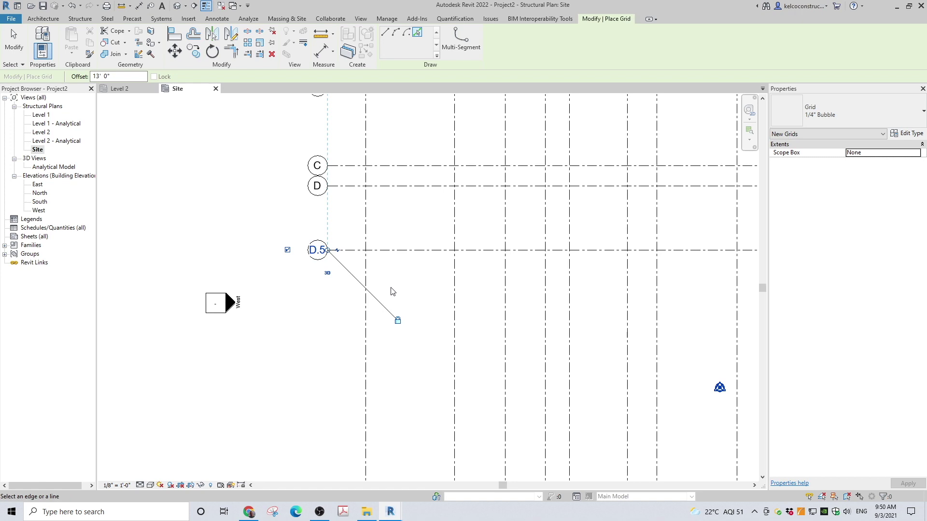
{"action": "left_click", "coordinate": [16, 51]}
Step: Place an aligned dimension between grids D and D.5 near their west ends
{"action": "scroll", "coordinate": [337, 237], "scroll_direction": "down", "scroll_amount": 3}
{"action": "scroll", "coordinate": [337, 238], "scroll_direction": "up", "scroll_amount": 2}
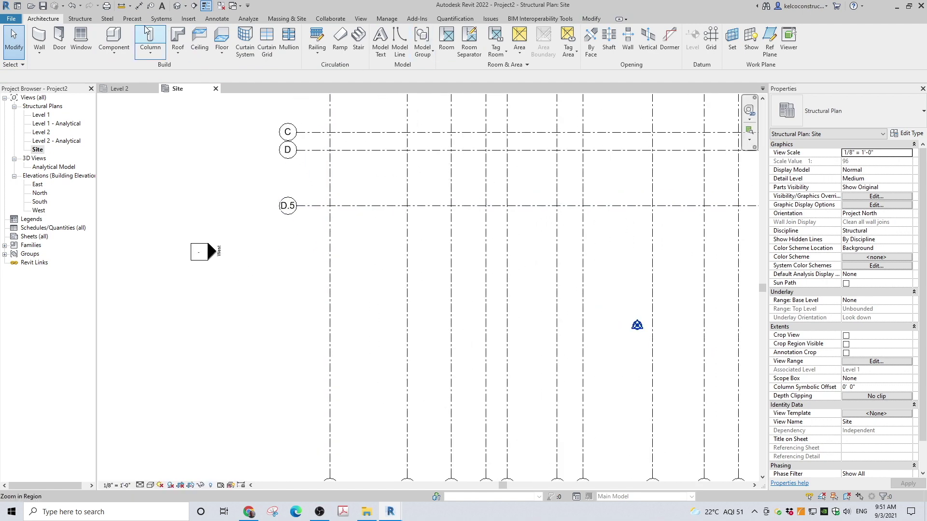
{"action": "left_click", "coordinate": [138, 6]}
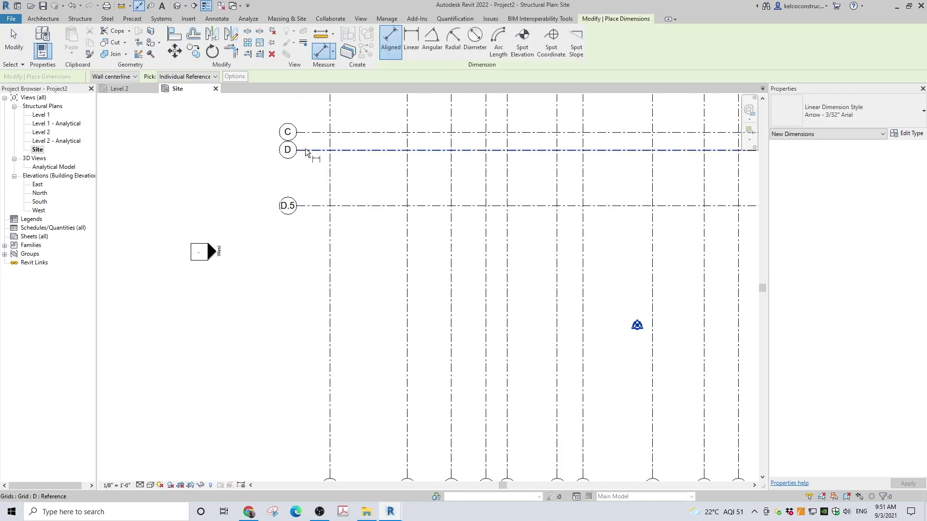
{"action": "left_click", "coordinate": [306, 153]}
{"action": "left_click", "coordinate": [307, 208]}
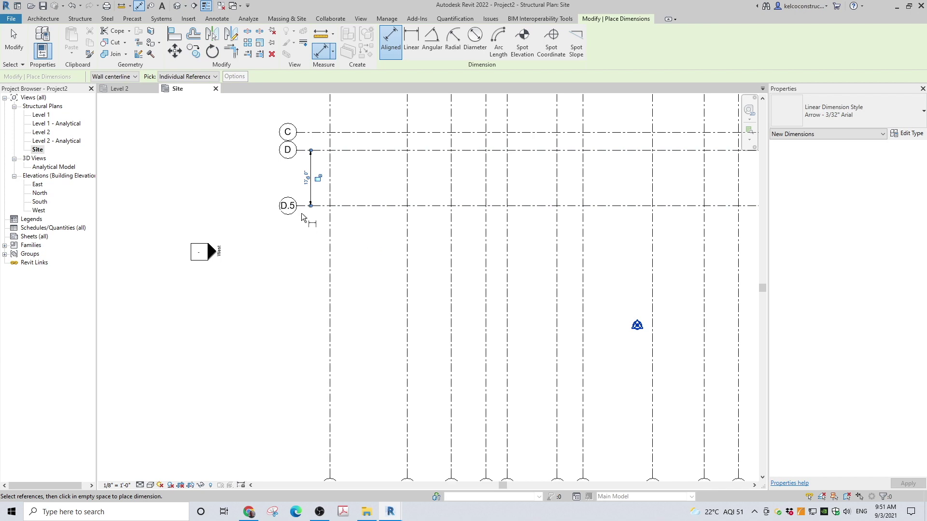
{"action": "left_click", "coordinate": [302, 215]}
{"action": "key", "text": "Escape"}
{"action": "key", "text": "Escape"}
Step: Try editing the spacing between grids D and D.5 through its dimension value
{"action": "left_click", "coordinate": [341, 207]}
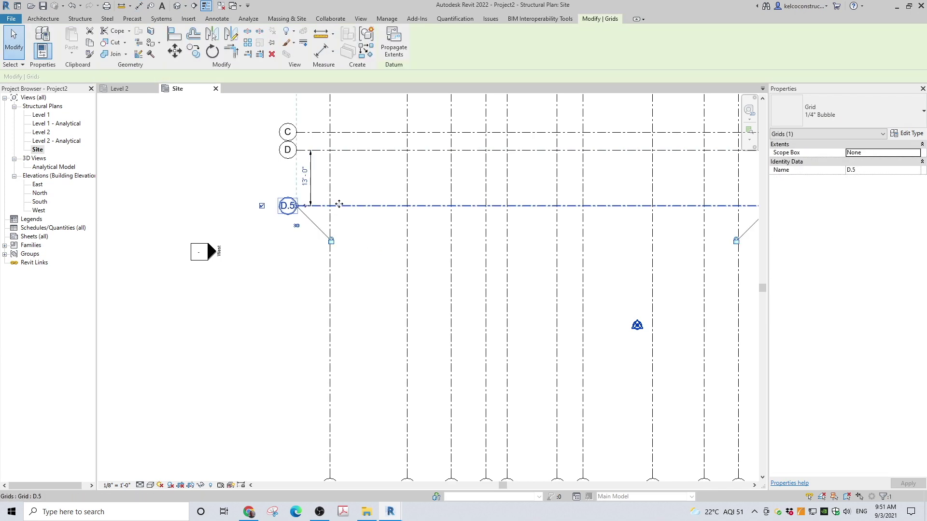
{"action": "left_click", "coordinate": [305, 184]}
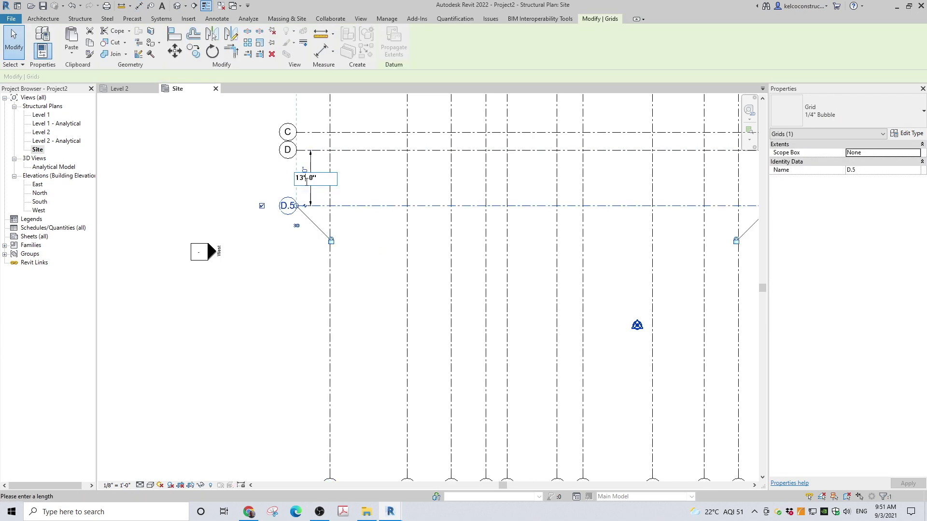
{"action": "type", "text": "9"}
{"action": "key", "text": "BackSpace"}
{"action": "key", "text": "BackSpace"}
{"action": "key", "text": "BackSpace"}
{"action": "key", "text": "BackSpace"}
{"action": "key", "text": "Return"}
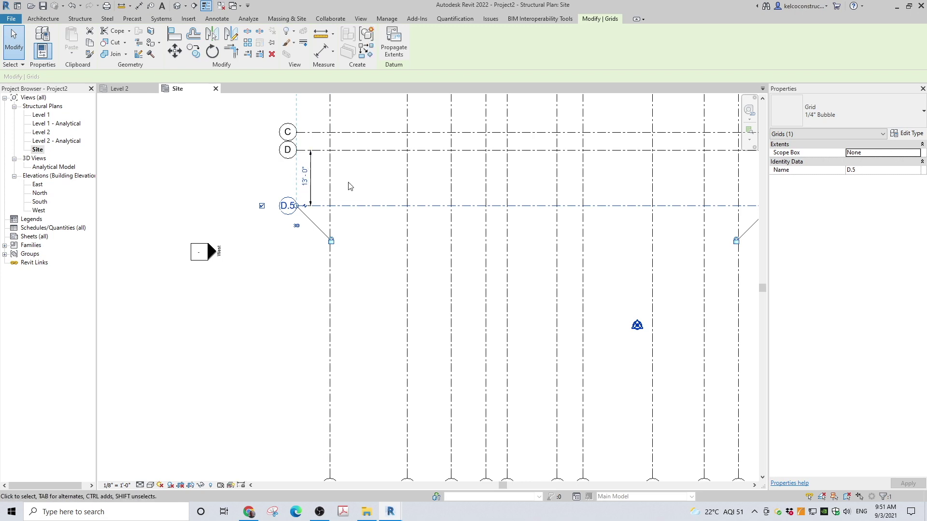
{"action": "left_click", "coordinate": [365, 186]}
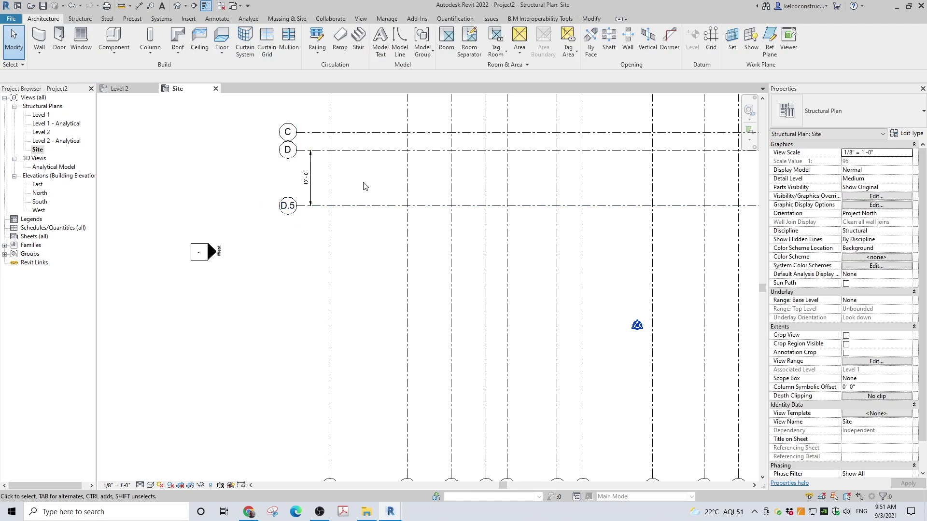
Step: Set the Arrow - 3/32" Arial dimension type's color to Blue and its text background to Transparent
{"action": "left_click", "coordinate": [311, 163]}
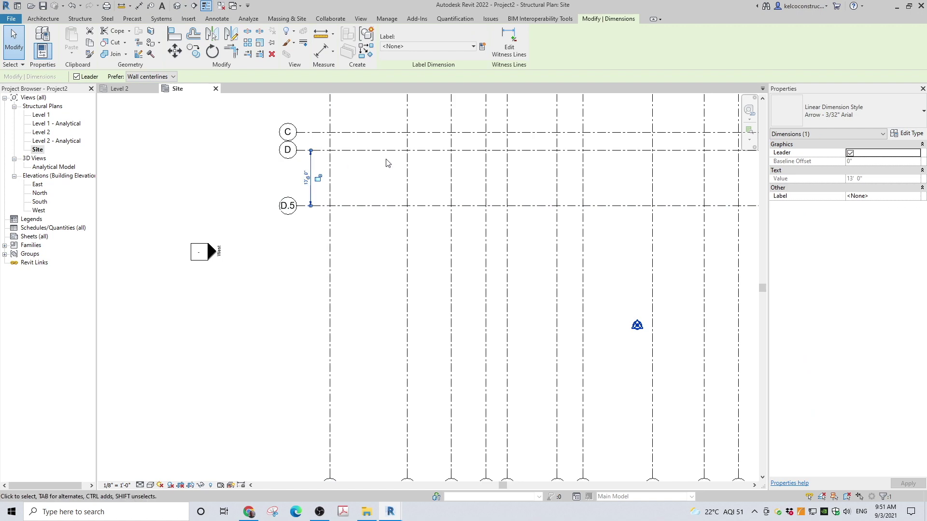
{"action": "left_click", "coordinate": [909, 135]}
{"action": "scroll", "coordinate": [773, 241], "scroll_direction": "down", "scroll_amount": 5}
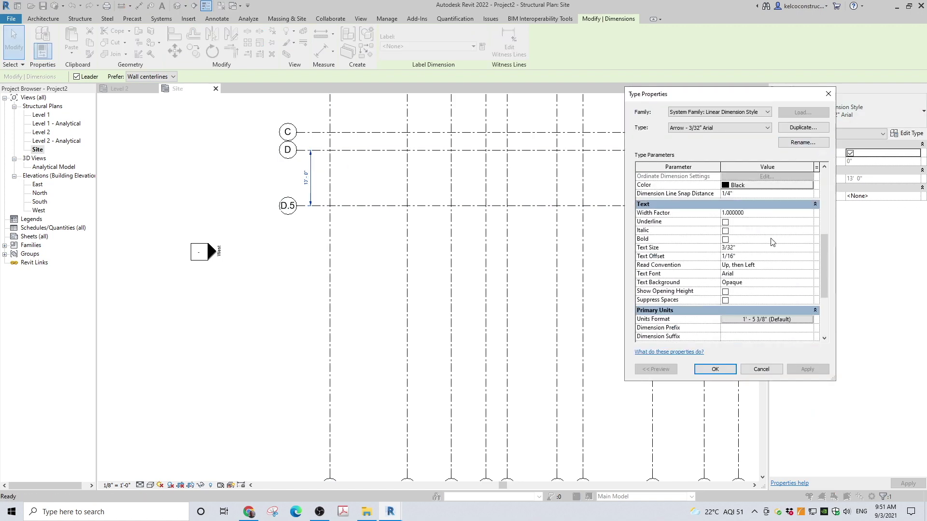
{"action": "left_click", "coordinate": [737, 192]}
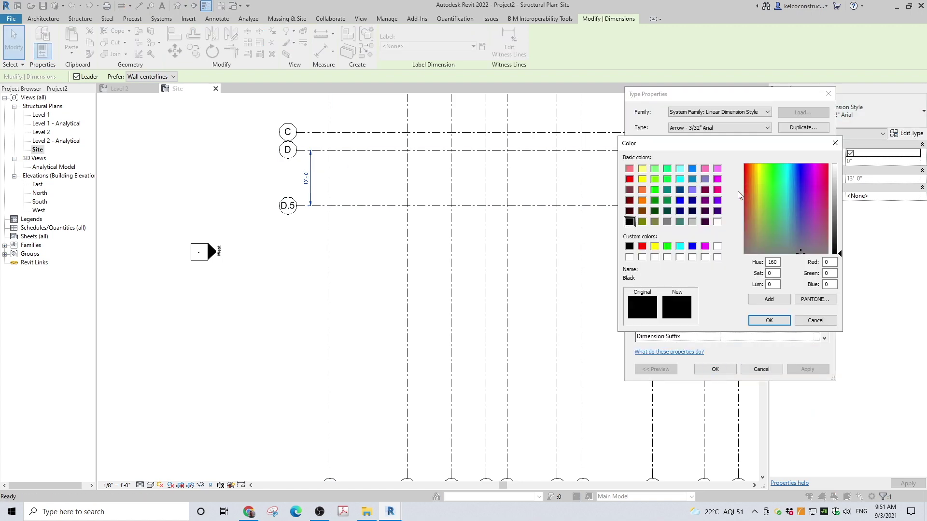
{"action": "left_click", "coordinate": [693, 246]}
{"action": "left_click", "coordinate": [772, 321]}
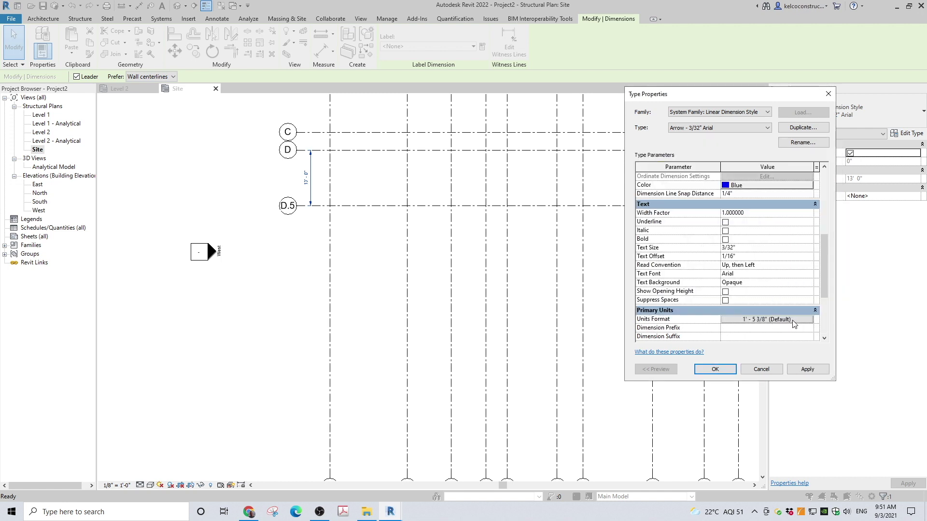
{"action": "left_click", "coordinate": [809, 282]}
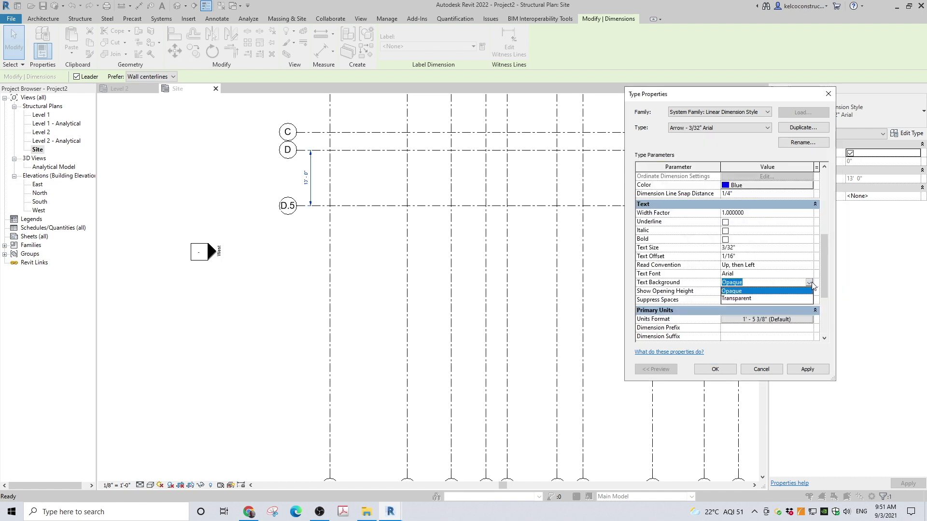
{"action": "left_click", "coordinate": [796, 299]}
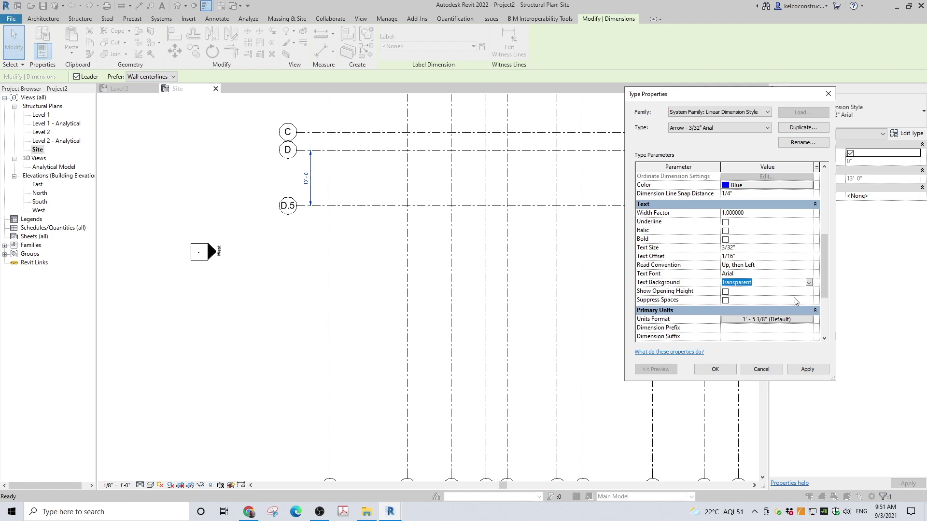
{"action": "left_click", "coordinate": [807, 370]}
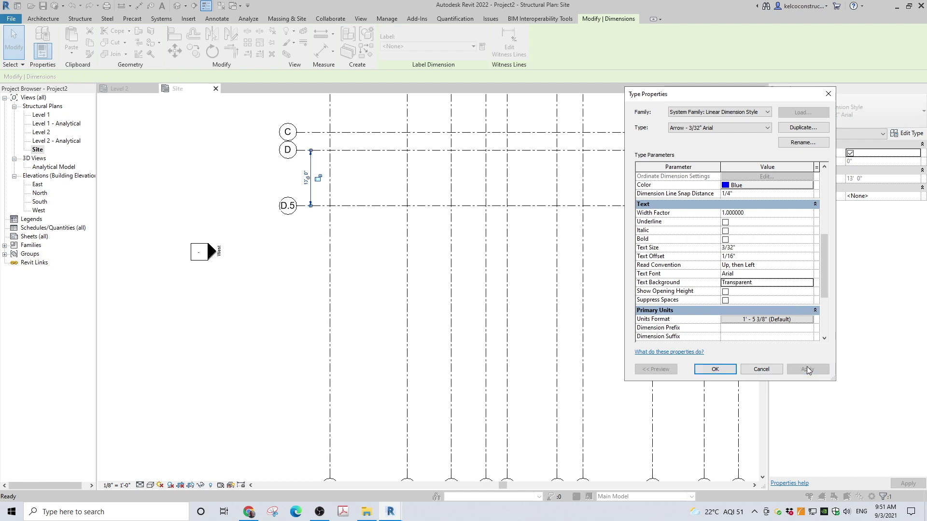
{"action": "left_click", "coordinate": [715, 369]}
{"action": "left_click", "coordinate": [424, 323]}
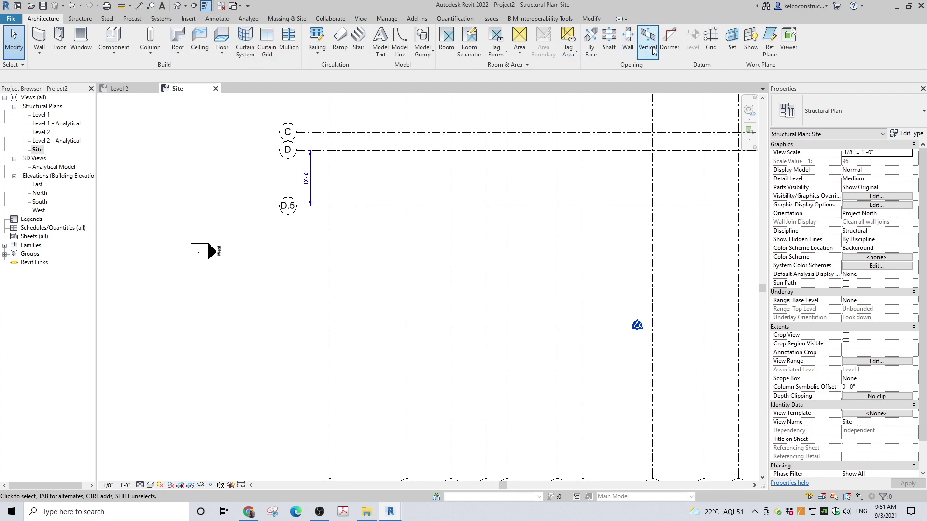
Step: Add a gridline offset 13' 0" south of grid D.5 and rename it E
{"action": "left_click", "coordinate": [710, 41]}
{"action": "left_click", "coordinate": [417, 32]}
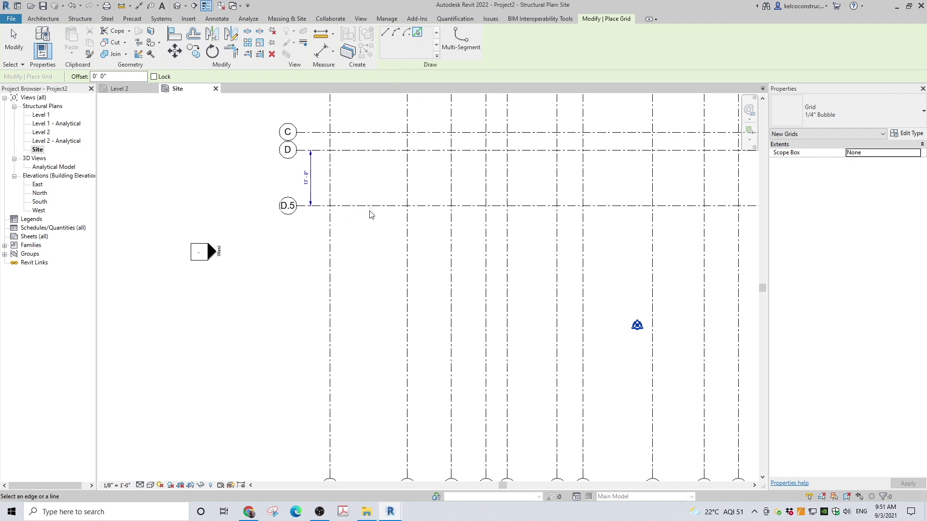
{"action": "left_click", "coordinate": [138, 74]}
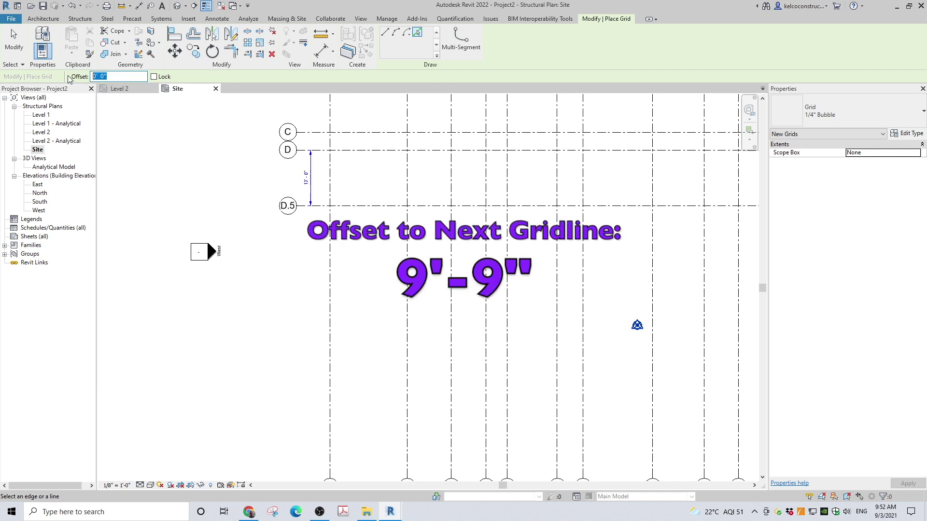
{"action": "type", "text": "13"}
{"action": "key", "text": "Return"}
{"action": "left_click", "coordinate": [360, 208]}
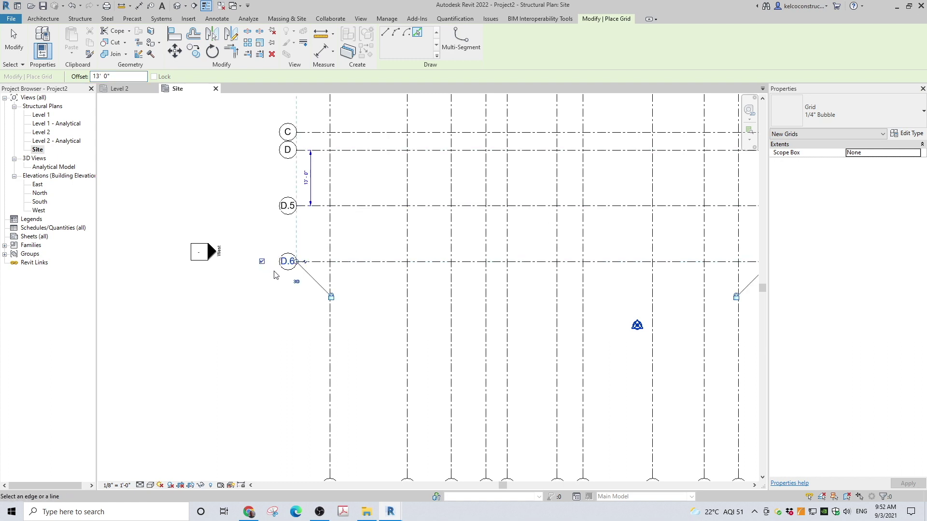
{"action": "left_click", "coordinate": [284, 266]}
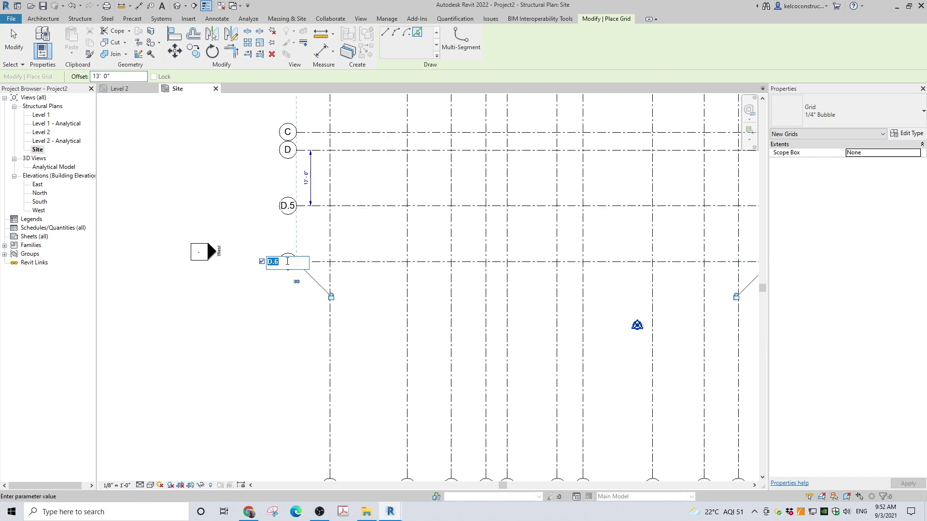
{"action": "type", "text": "E"}
{"action": "key", "text": "Return"}
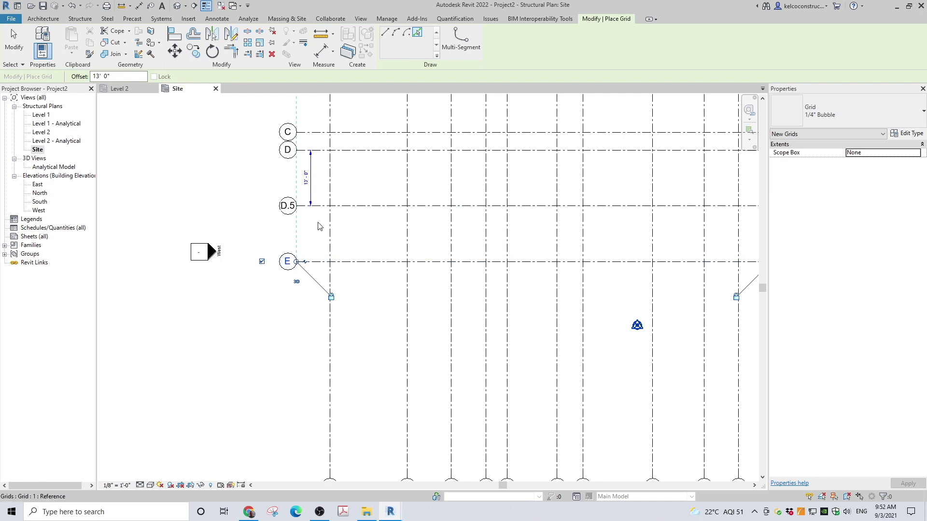
{"action": "left_click", "coordinate": [14, 40]}
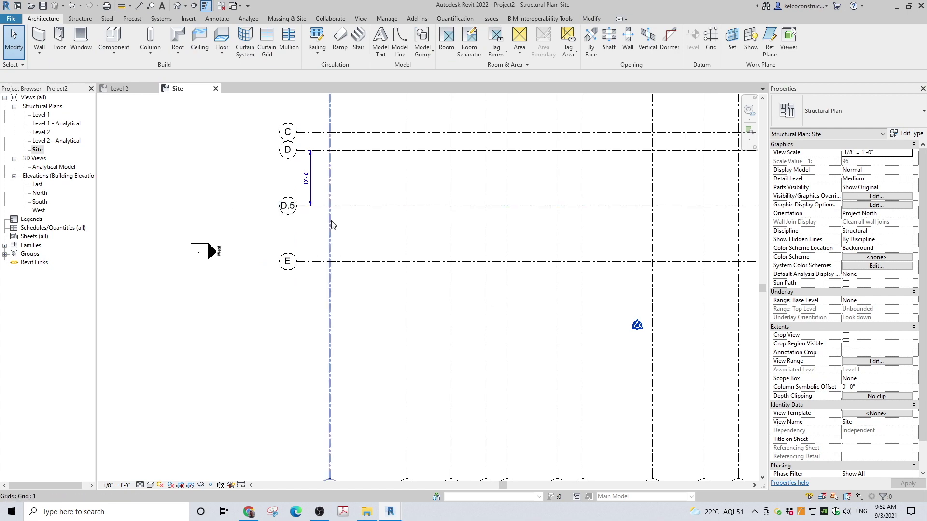
Step: Extend the dimension string between grids D and D.5 to include grid E
{"action": "left_click", "coordinate": [310, 177]}
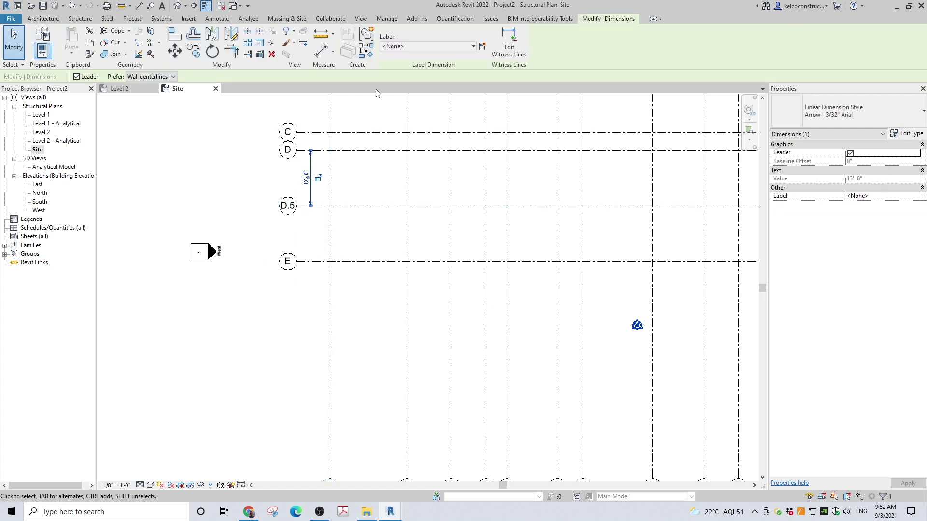
{"action": "left_click", "coordinate": [510, 39]}
{"action": "left_click", "coordinate": [315, 264]}
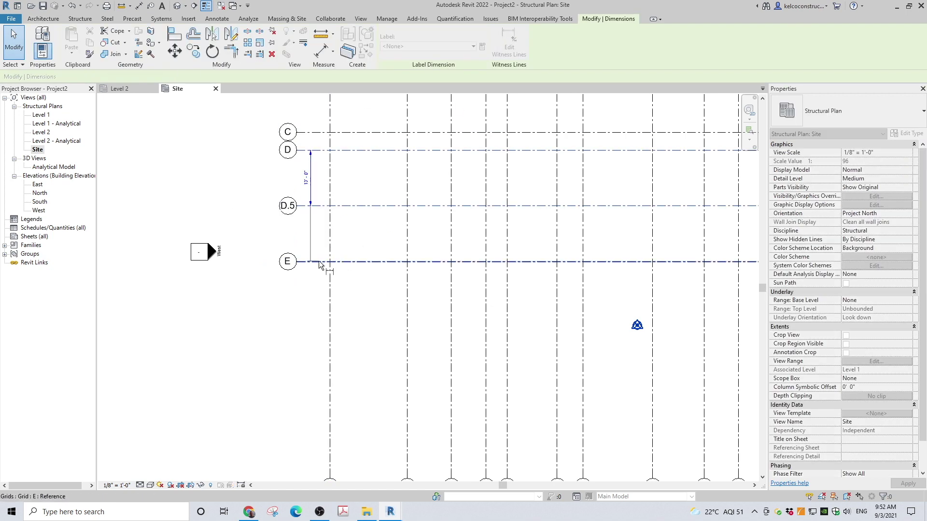
{"action": "left_click", "coordinate": [290, 287]}
{"action": "left_click", "coordinate": [309, 288]}
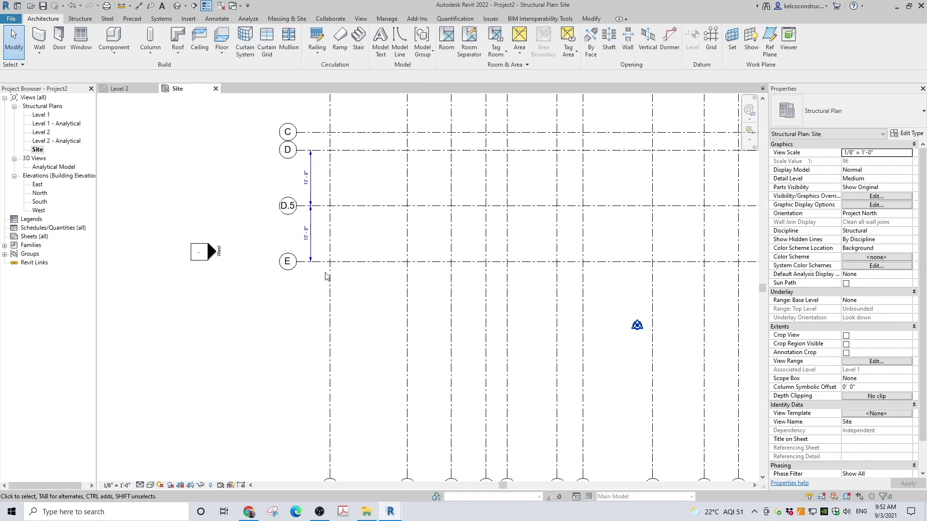
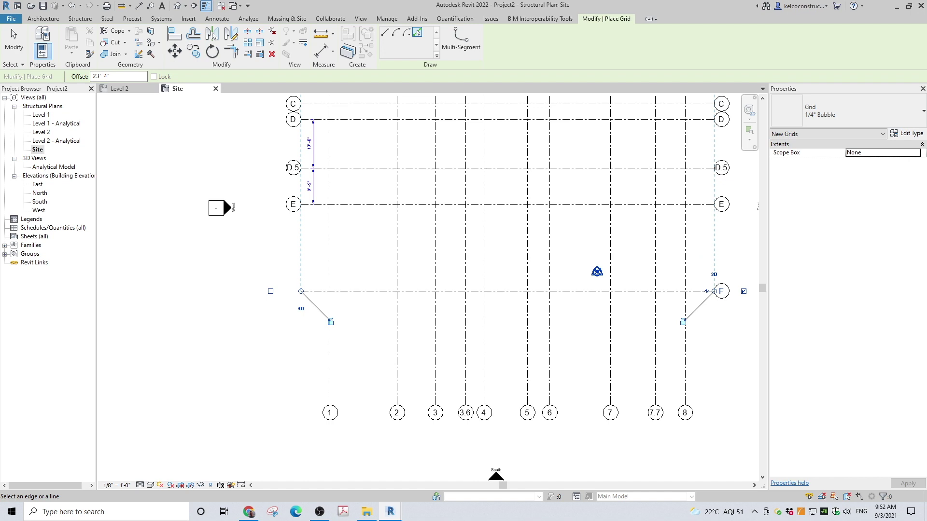
Step: Show the west-end bubble of grid F and finish placing gridlines
{"action": "left_click", "coordinate": [271, 291]}
{"action": "key", "text": "Escape"}
{"action": "key", "text": "Escape"}
Step: Extend the dimension string near the west ends of the gridlines from grid E to grid F
{"action": "left_click", "coordinate": [313, 188]}
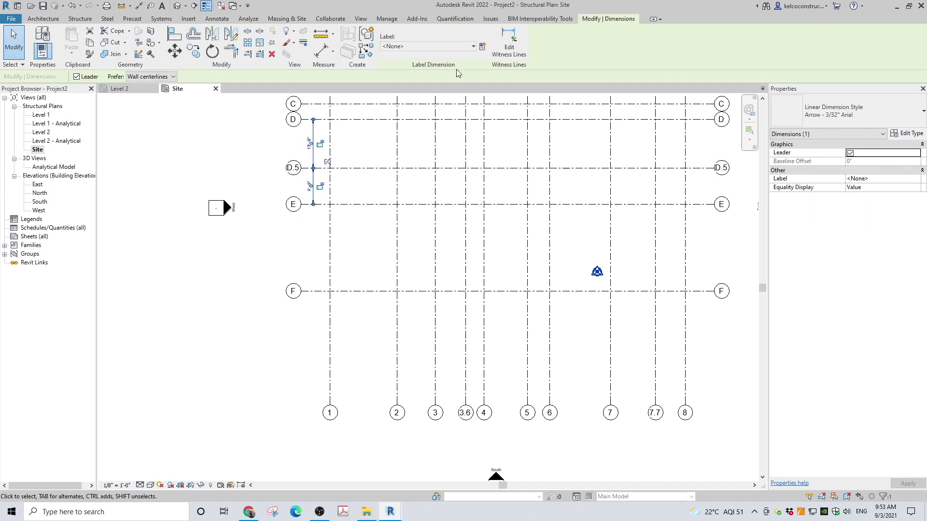
{"action": "key", "text": "Escape"}
{"action": "left_click", "coordinate": [314, 292]}
{"action": "left_click", "coordinate": [314, 309]}
{"action": "left_click", "coordinate": [285, 332]}
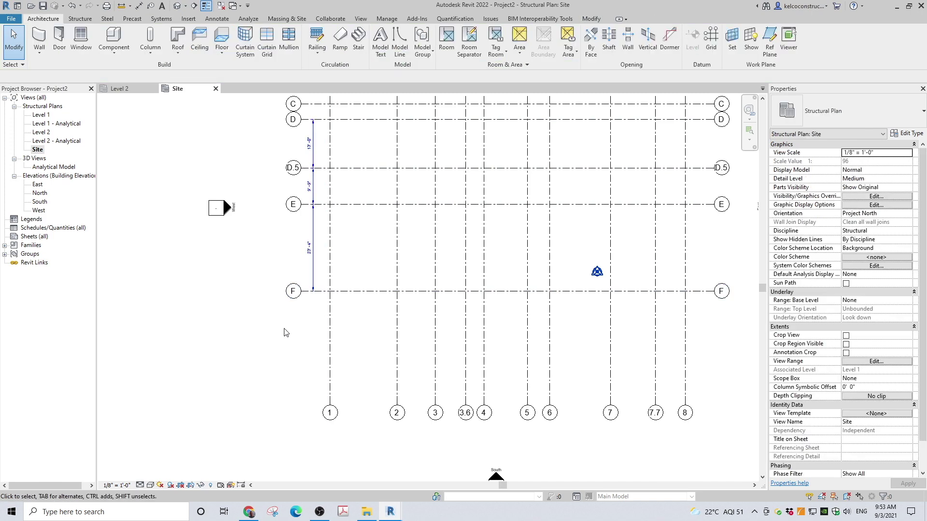
Step: Add a gridline offset 9' 9" south of grid F, show its west-end bubble and rename it F.5
{"action": "left_click", "coordinate": [711, 36]}
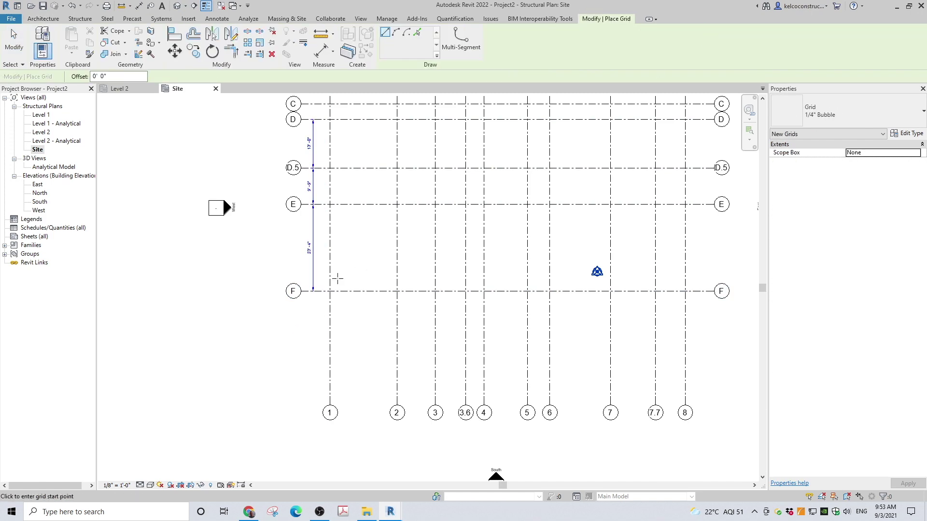
{"action": "left_click", "coordinate": [418, 32]}
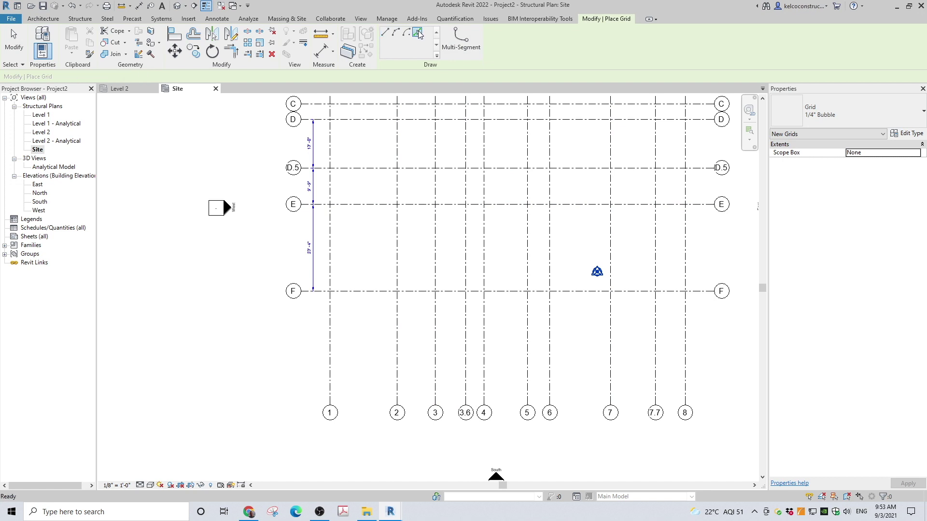
{"action": "left_click_drag", "start_coordinate": [123, 76], "coordinate": [65, 81]}
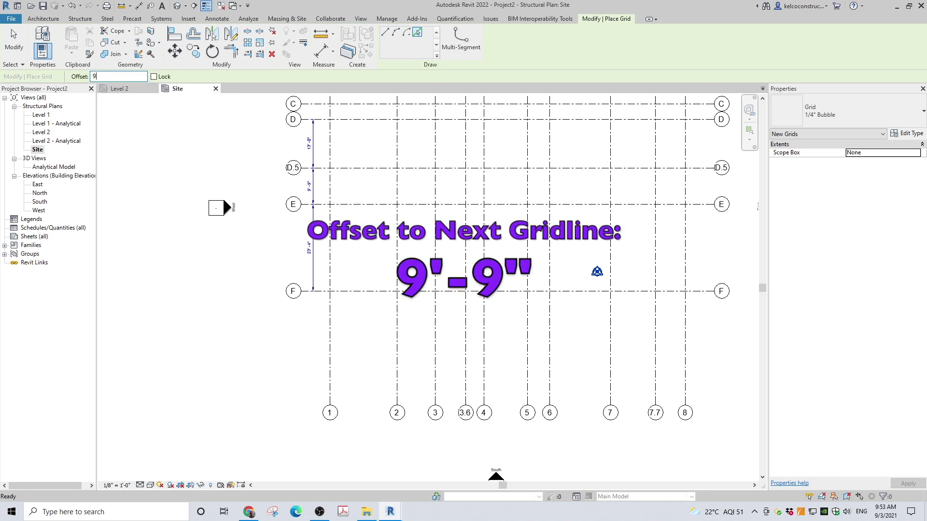
{"action": "type", "text": "9 9"}
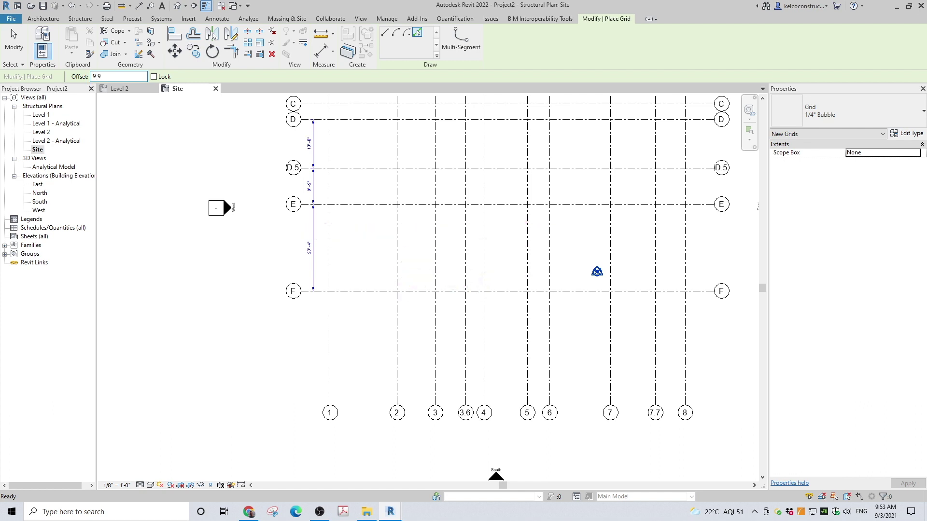
{"action": "left_click", "coordinate": [346, 294]}
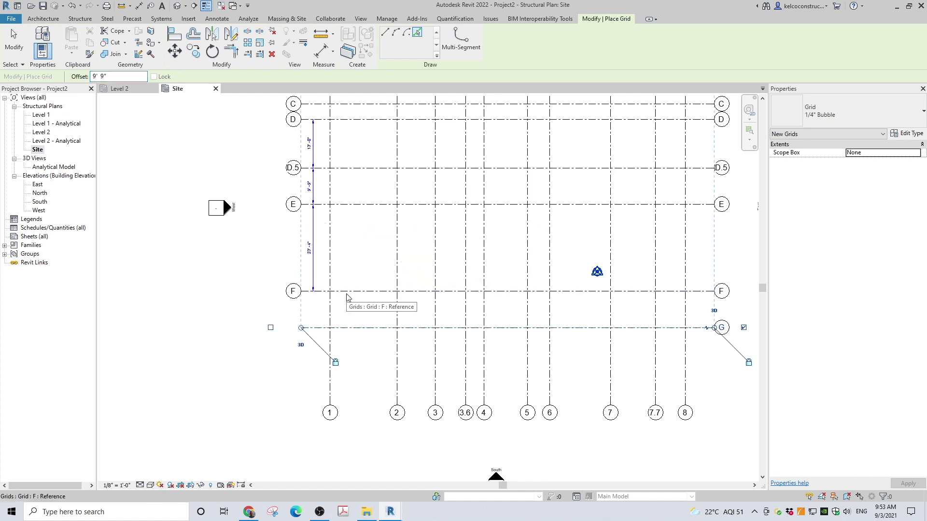
{"action": "left_click", "coordinate": [271, 329]}
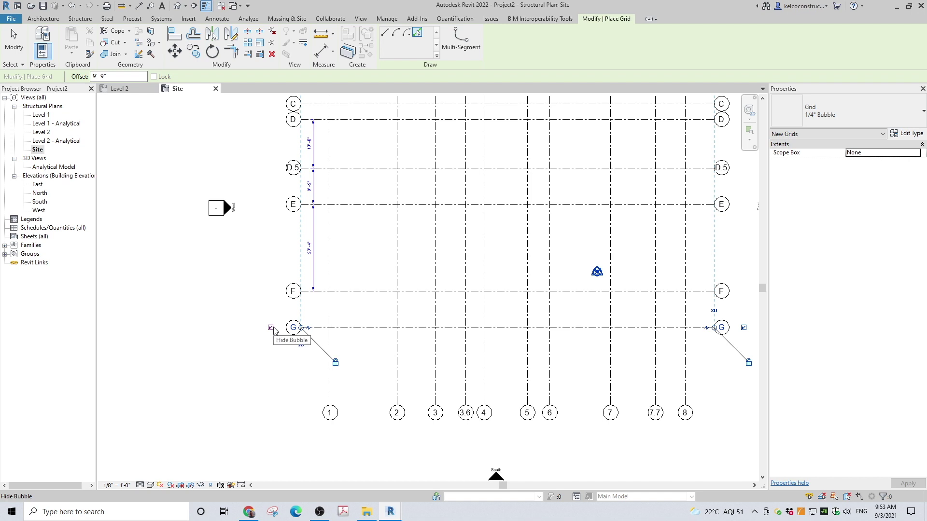
{"action": "left_click", "coordinate": [293, 328]}
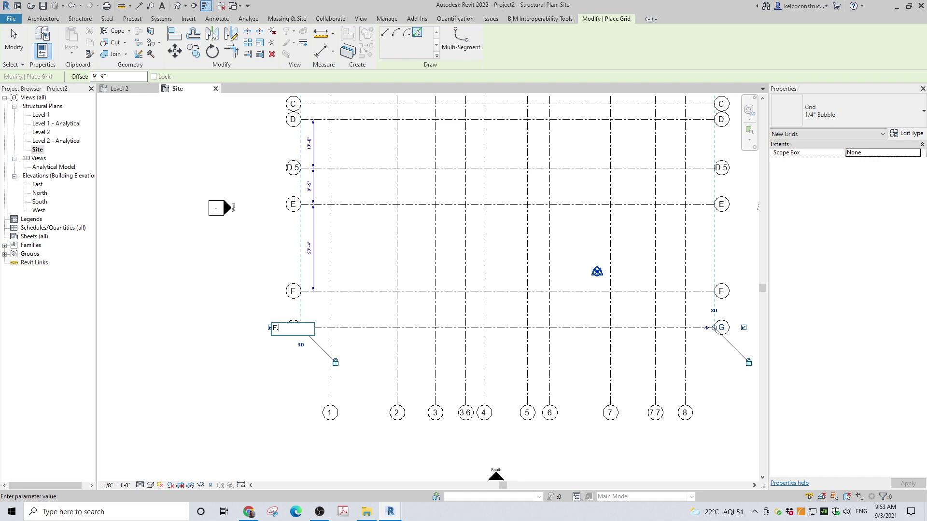
{"action": "key", "text": "Return"}
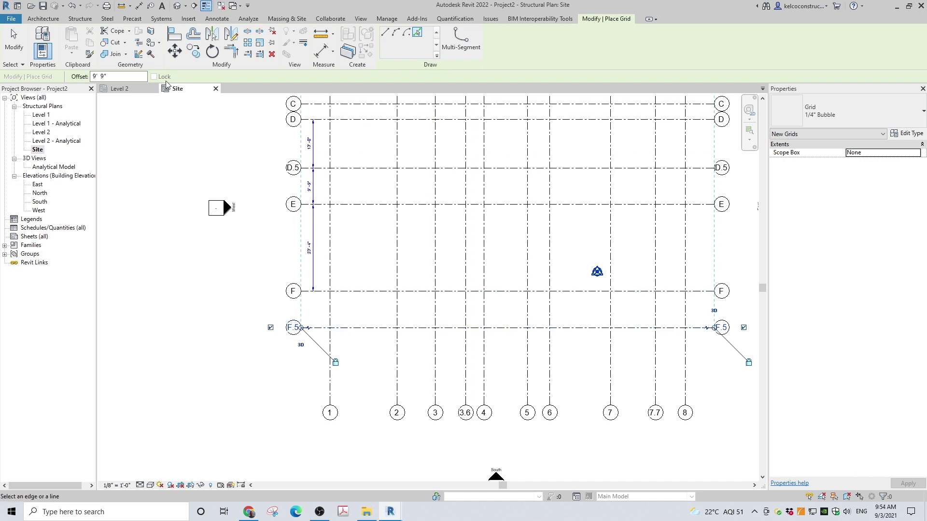
Step: Add a gridline offset 6' 8" south of grid F.5, show its west-end bubble and rename it G
{"action": "left_click_drag", "start_coordinate": [110, 77], "coordinate": [84, 77]}
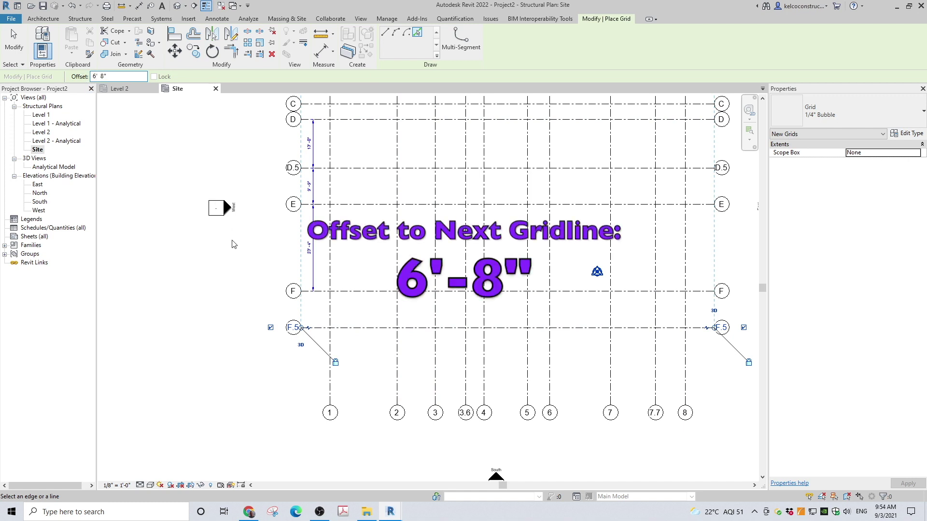
{"action": "left_click", "coordinate": [364, 333]}
{"action": "left_click", "coordinate": [271, 355]}
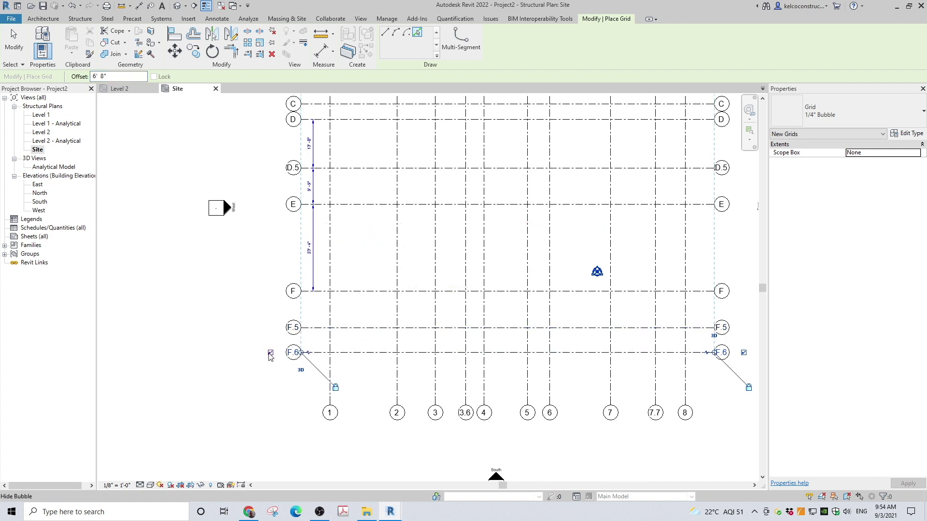
{"action": "left_click", "coordinate": [292, 352]}
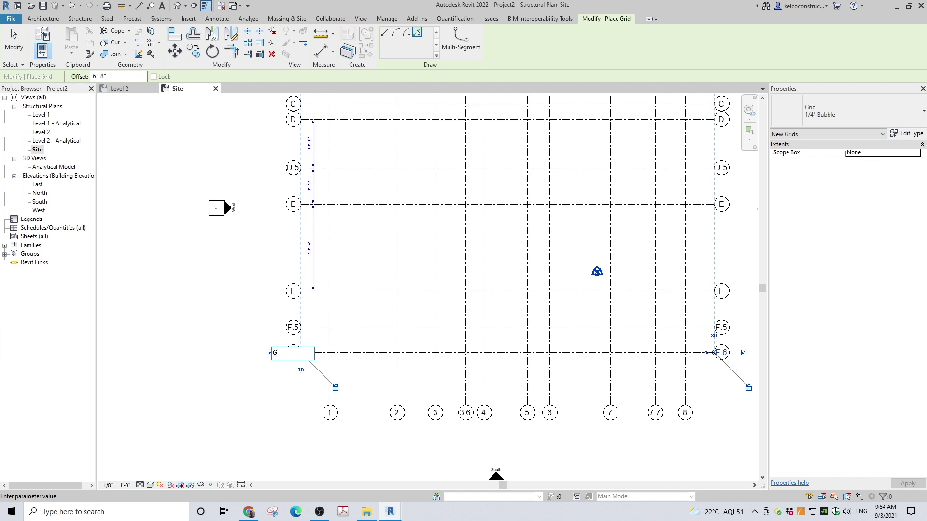
{"action": "key", "text": "Return"}
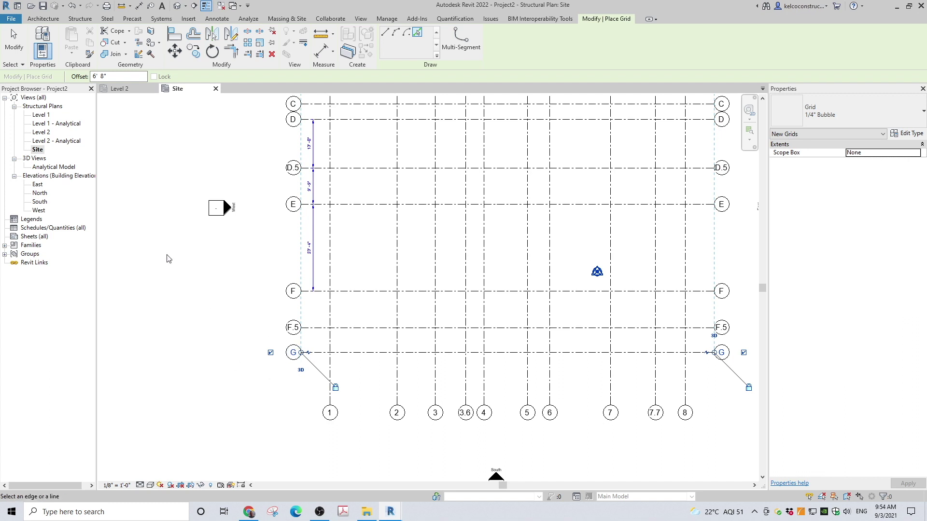
Step: Add a gridline offset 2' 2 7/8" south of grid G and show its west-end bubble
{"action": "left_click_drag", "start_coordinate": [139, 78], "coordinate": [92, 79]}
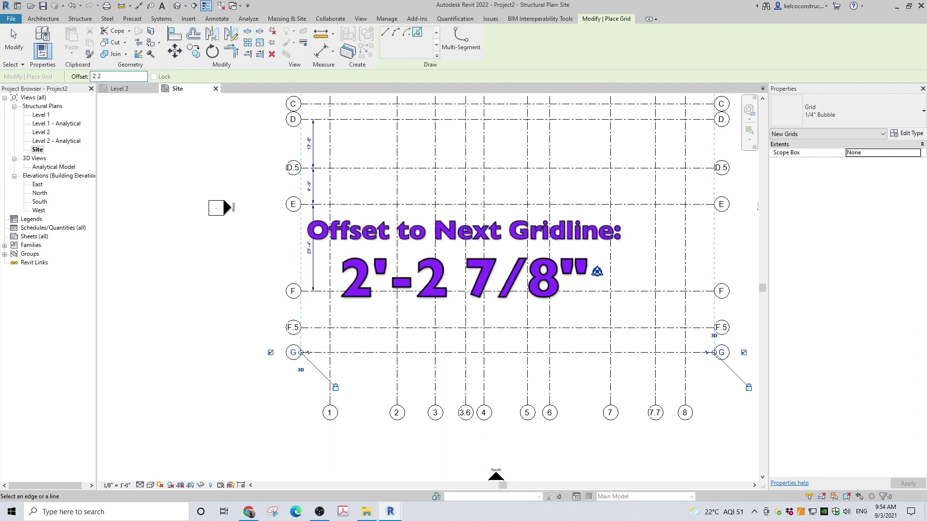
{"action": "type", "text": "2 2 7/8"}
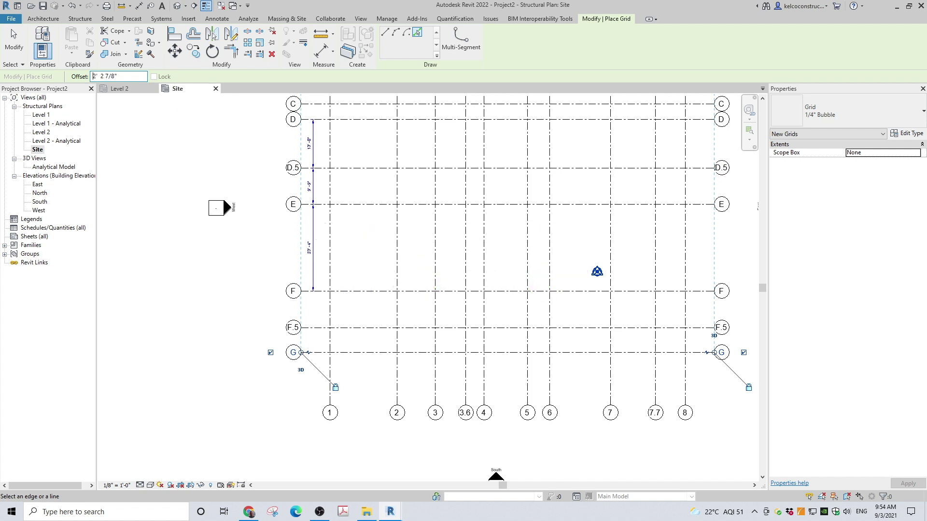
{"action": "left_click", "coordinate": [350, 358]}
{"action": "left_click", "coordinate": [271, 360]}
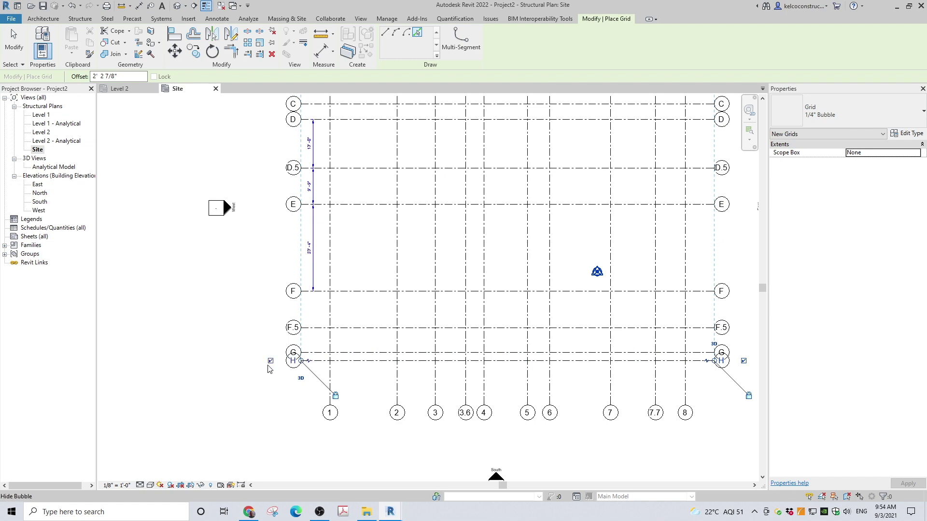
{"action": "left_click", "coordinate": [14, 41]}
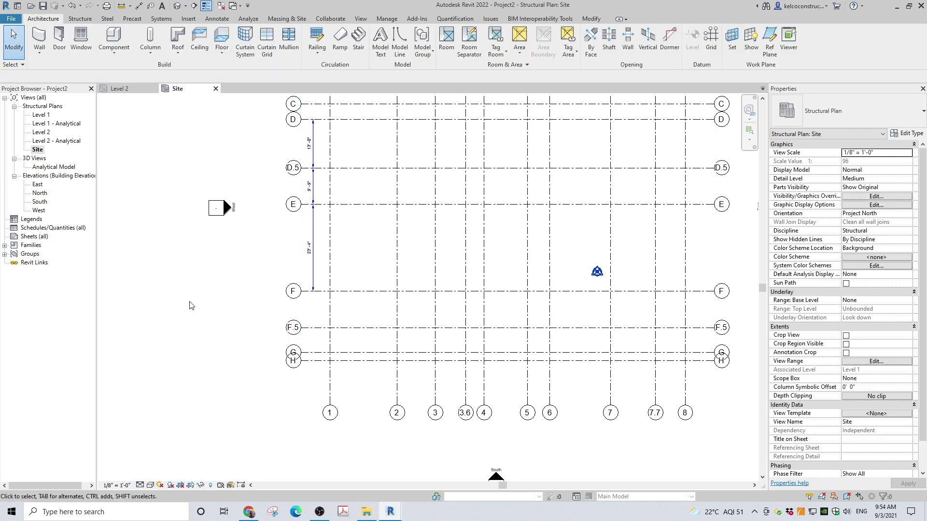
Step: Extend the dimension string south from grid F to include grids F.5, G and H
{"action": "left_click", "coordinate": [313, 263]}
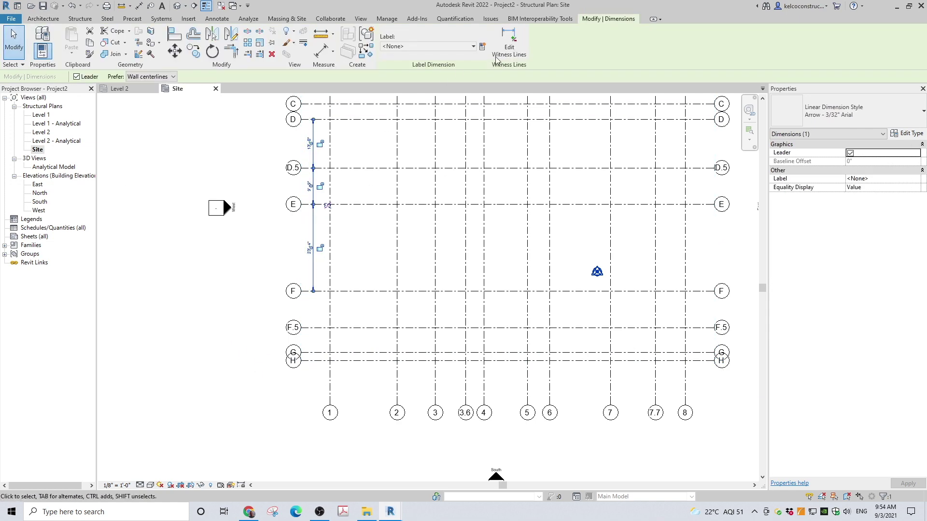
{"action": "left_click", "coordinate": [509, 44]}
{"action": "left_click", "coordinate": [319, 328]}
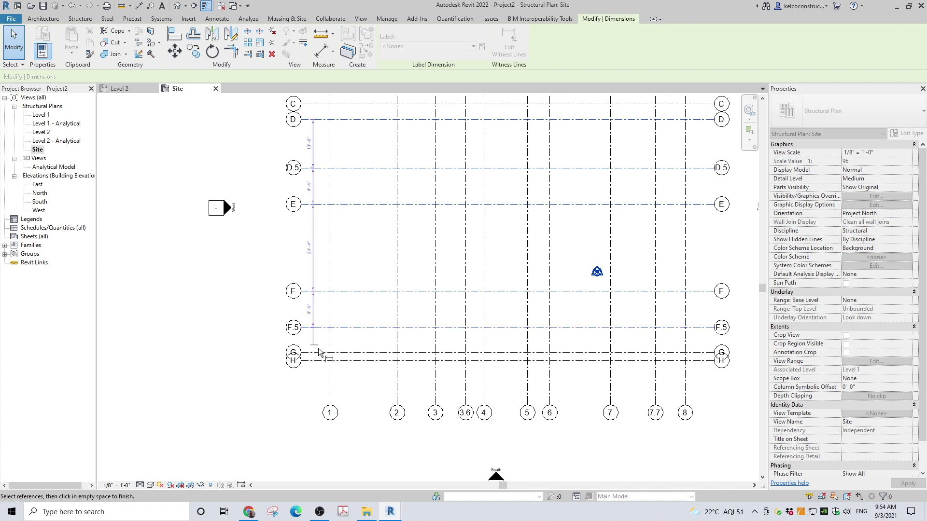
{"action": "left_click", "coordinate": [319, 360]}
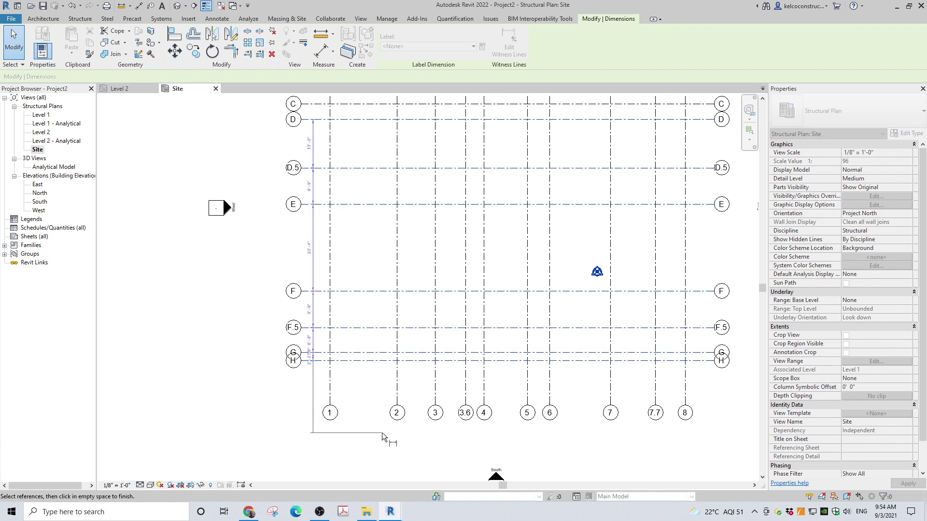
{"action": "scroll", "coordinate": [382, 433], "scroll_direction": "down", "scroll_amount": 2}
{"action": "left_click", "coordinate": [336, 217]}
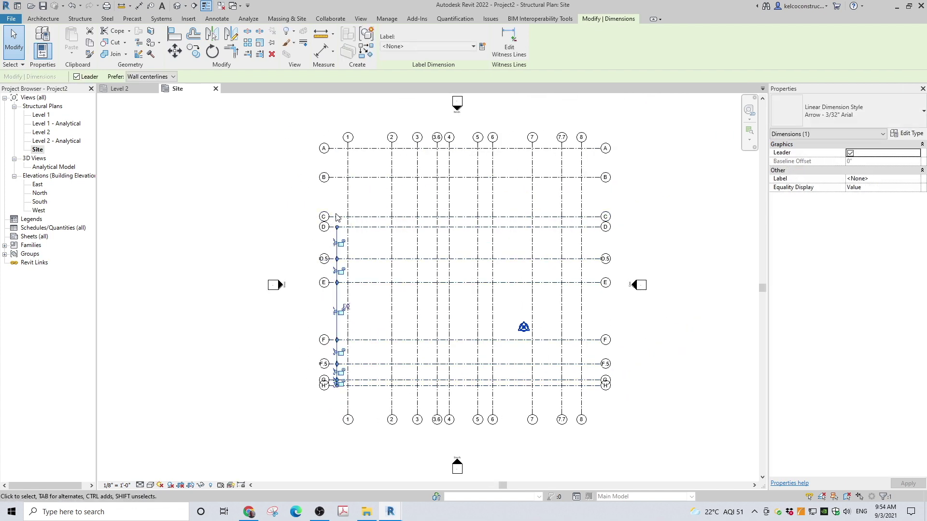
Step: Try to extend the dimension string north from grid D to grids C, B and A
{"action": "scroll", "coordinate": [341, 214], "scroll_direction": "up", "scroll_amount": 1}
{"action": "left_click", "coordinate": [510, 43]}
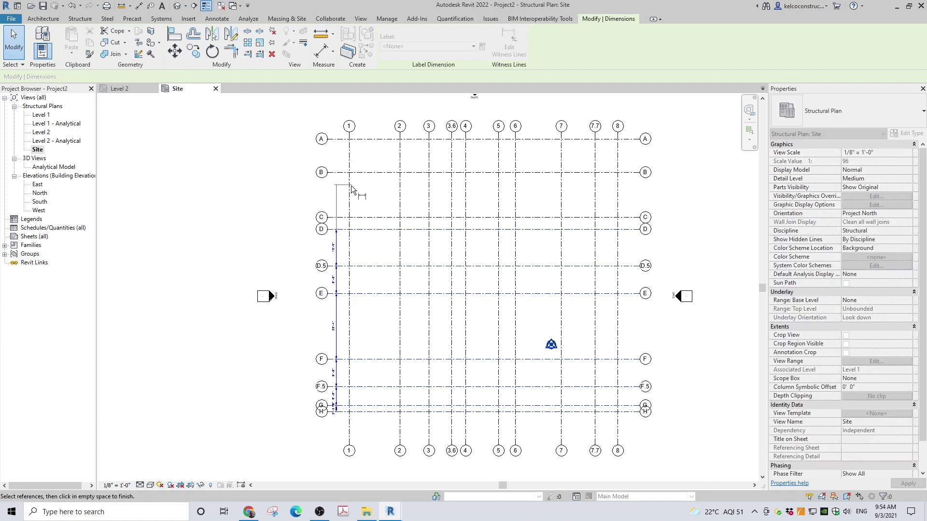
{"action": "left_click", "coordinate": [346, 218]}
{"action": "left_click", "coordinate": [345, 174]}
{"action": "left_click", "coordinate": [341, 140]}
{"action": "key", "text": "Escape"}
{"action": "key", "text": "g"}
{"action": "key", "text": "r"}
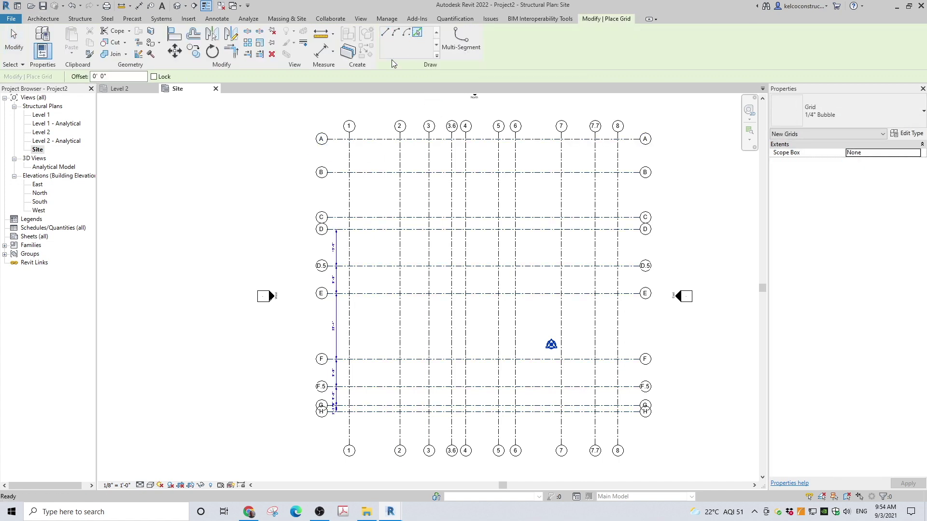
{"action": "key", "text": "Escape"}
{"action": "key", "text": "Escape"}
Step: Extend the horizontal gridlines' dimension string north from grid D to include grids C, B and A
{"action": "left_click", "coordinate": [338, 256]}
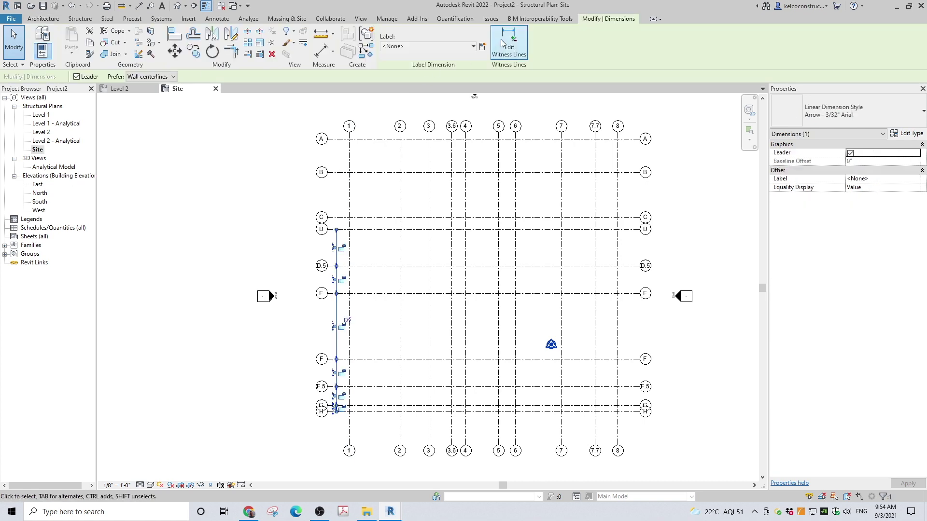
{"action": "left_click", "coordinate": [509, 46]}
{"action": "left_click", "coordinate": [342, 219]}
{"action": "left_click", "coordinate": [340, 173]}
{"action": "left_click", "coordinate": [338, 141]}
{"action": "left_click", "coordinate": [324, 114]}
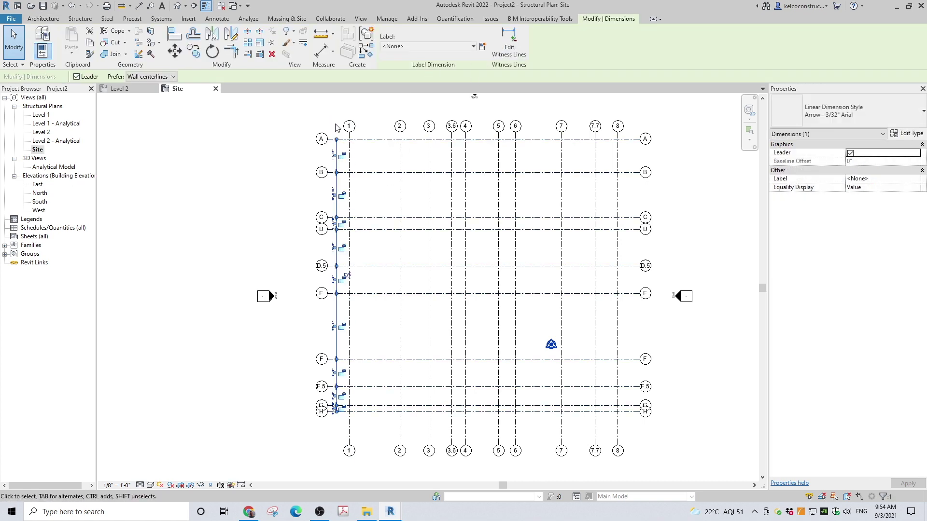
{"action": "key", "text": "Escape"}
Step: Lock every spacing dimension in the string running from grid A to grid H
{"action": "scroll", "coordinate": [350, 163], "scroll_direction": "up", "scroll_amount": 2}
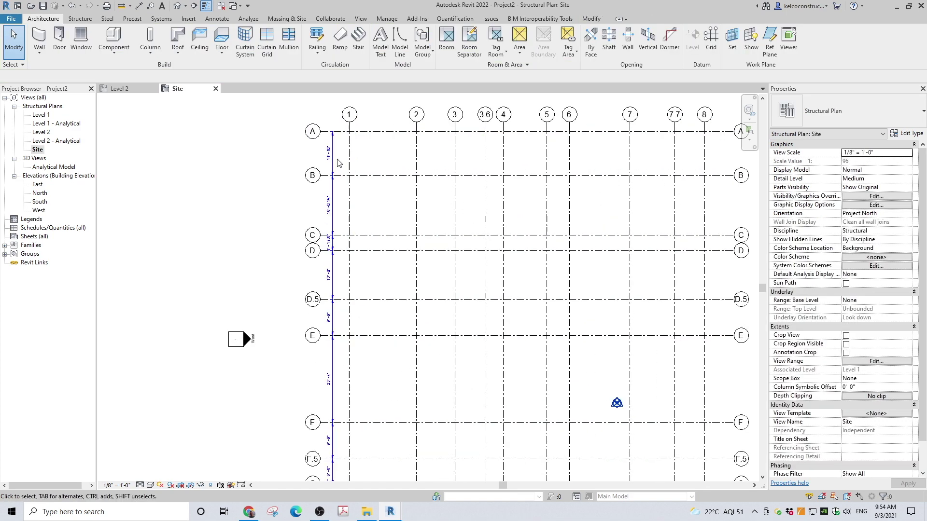
{"action": "left_click", "coordinate": [331, 163]}
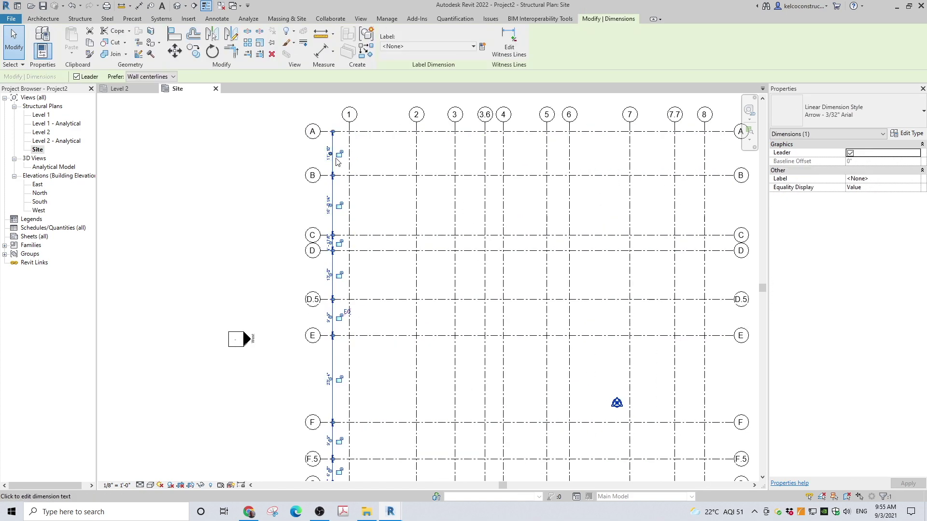
{"action": "left_click", "coordinate": [340, 205]}
{"action": "left_click", "coordinate": [340, 243]}
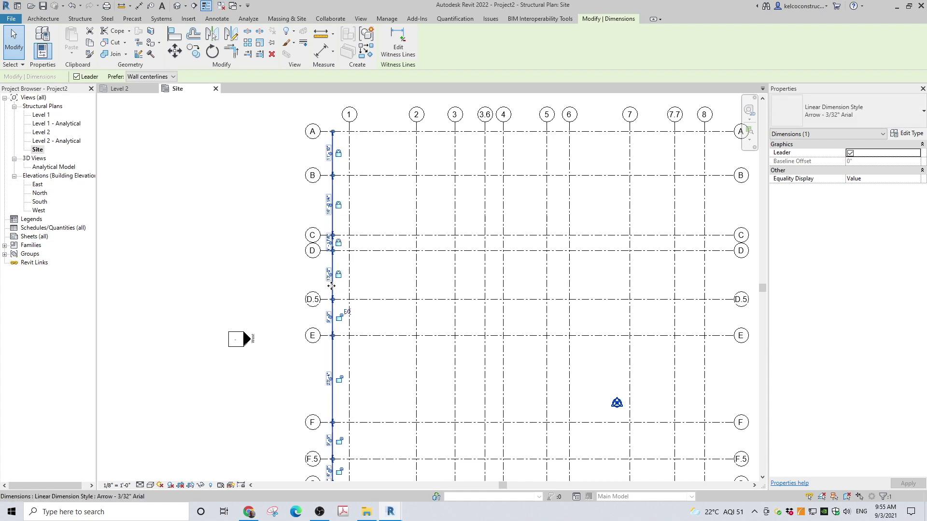
{"action": "left_click", "coordinate": [339, 320]}
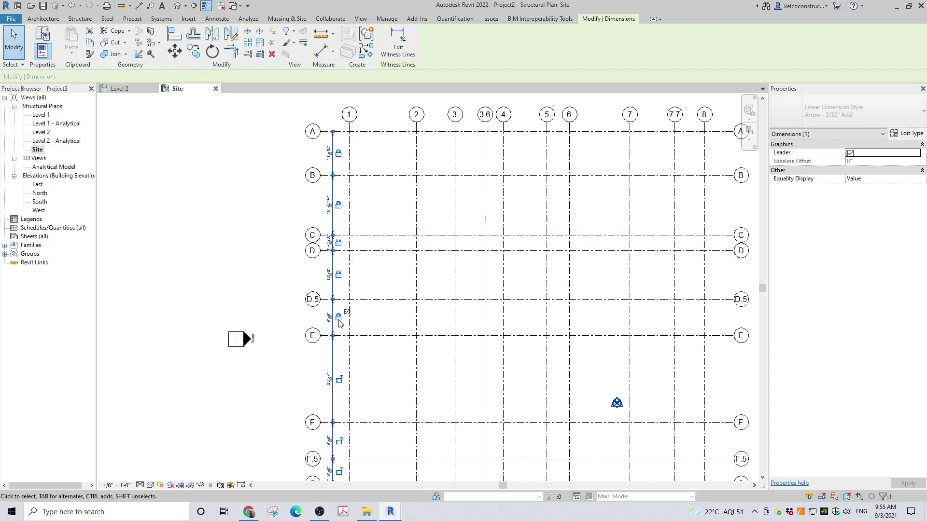
{"action": "left_click", "coordinate": [340, 381]}
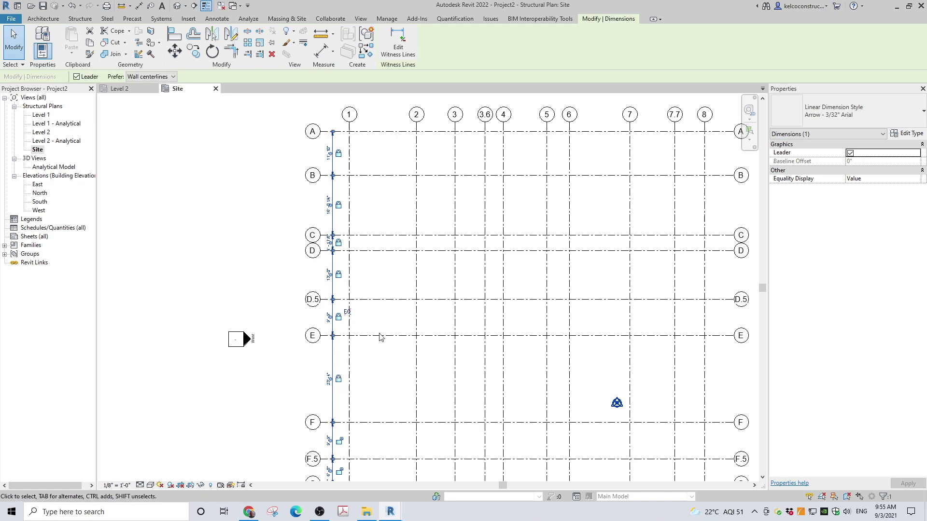
{"action": "scroll", "coordinate": [410, 290], "scroll_direction": "down", "scroll_amount": 5}
{"action": "scroll", "coordinate": [382, 338], "scroll_direction": "up", "scroll_amount": 5}
{"action": "left_click", "coordinate": [370, 341]}
{"action": "left_click", "coordinate": [370, 376]}
{"action": "left_click", "coordinate": [371, 397]}
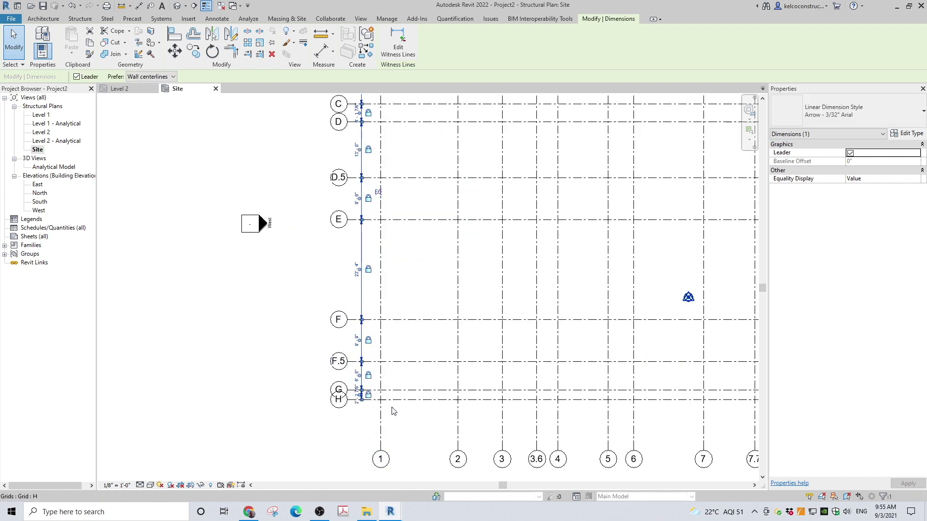
{"action": "left_click", "coordinate": [418, 424]}
Step: Start an aligned dimension string near grid H across vertical gridlines 1, 2 and 3
{"action": "scroll", "coordinate": [345, 406], "scroll_direction": "down", "scroll_amount": 3}
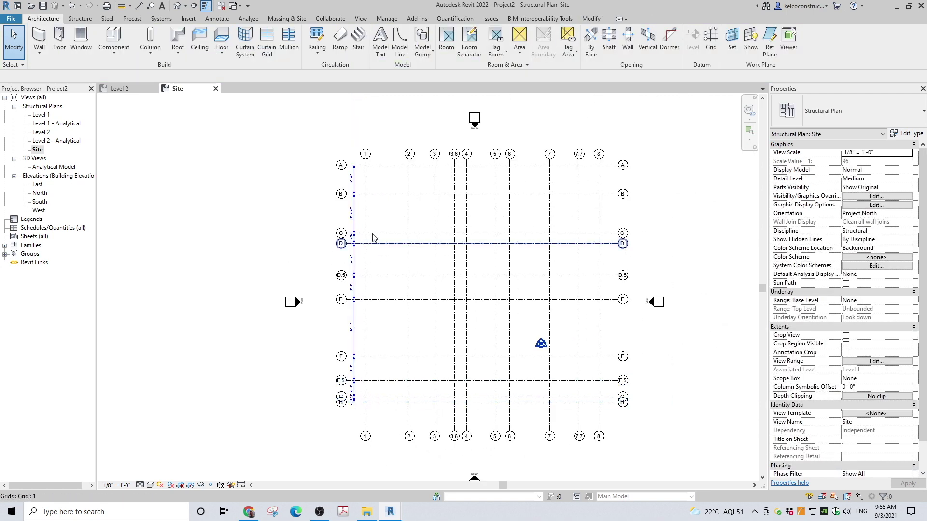
{"action": "scroll", "coordinate": [474, 155], "scroll_direction": "up", "scroll_amount": 1}
{"action": "scroll", "coordinate": [465, 217], "scroll_direction": "down", "scroll_amount": 1}
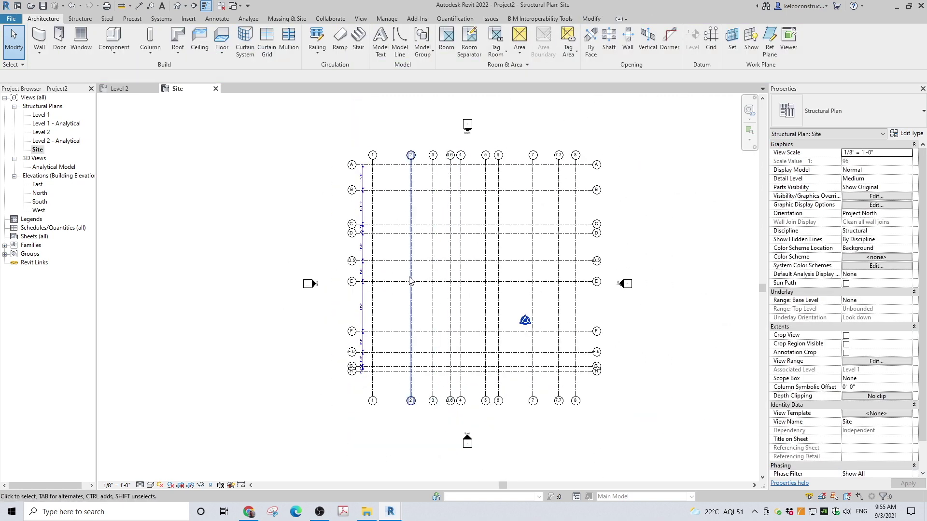
{"action": "scroll", "coordinate": [384, 386], "scroll_direction": "up", "scroll_amount": 2}
{"action": "scroll", "coordinate": [384, 386], "scroll_direction": "up", "scroll_amount": 1}
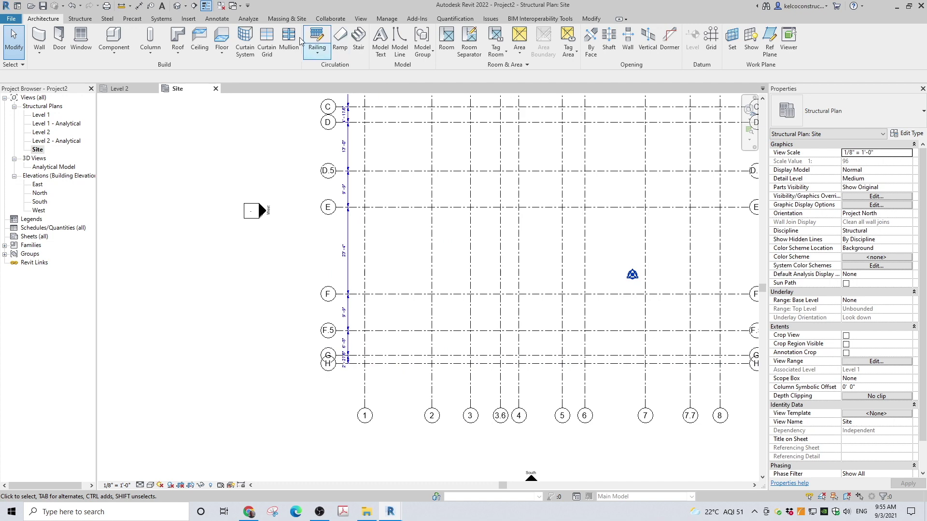
{"action": "left_click", "coordinate": [138, 6]}
{"action": "scroll", "coordinate": [378, 372], "scroll_direction": "up", "scroll_amount": 3}
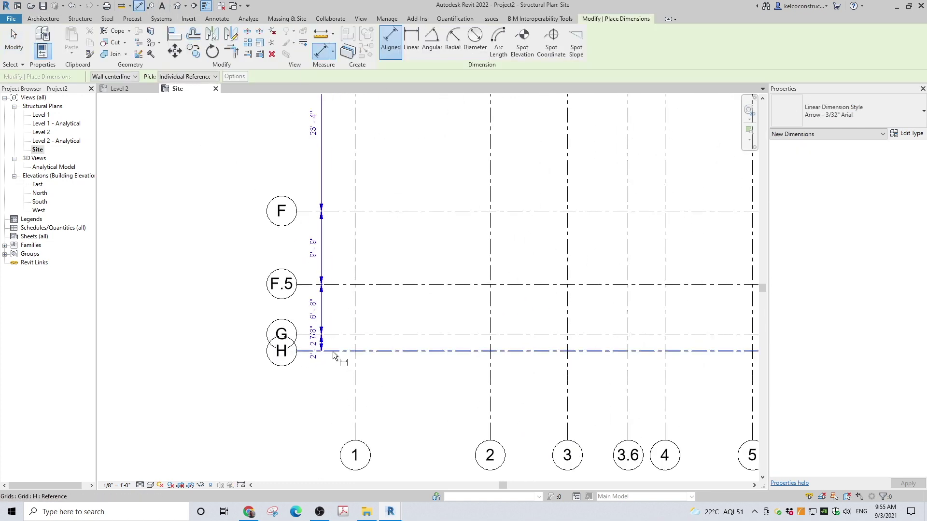
{"action": "left_click", "coordinate": [356, 365]}
{"action": "left_click", "coordinate": [490, 367]}
{"action": "left_click", "coordinate": [567, 365]}
Step: Continue the dimension string through gridlines 3.6, 4, 5, 6, 7, 7.7 and 8, and place it just south of grid H
{"action": "scroll", "coordinate": [569, 367], "scroll_direction": "down", "scroll_amount": 4}
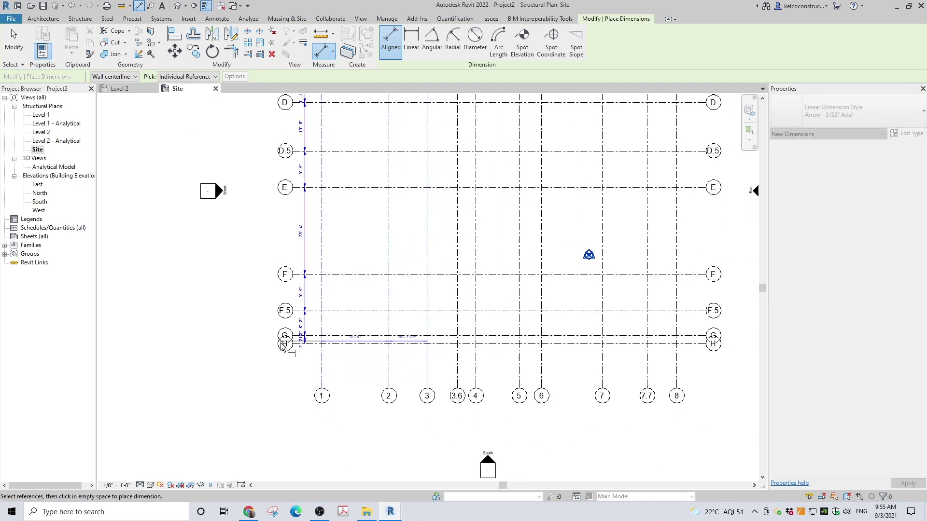
{"action": "scroll", "coordinate": [450, 354], "scroll_direction": "up", "scroll_amount": 2}
{"action": "left_click", "coordinate": [447, 351]}
{"action": "left_click", "coordinate": [471, 351]}
{"action": "left_click", "coordinate": [529, 353]}
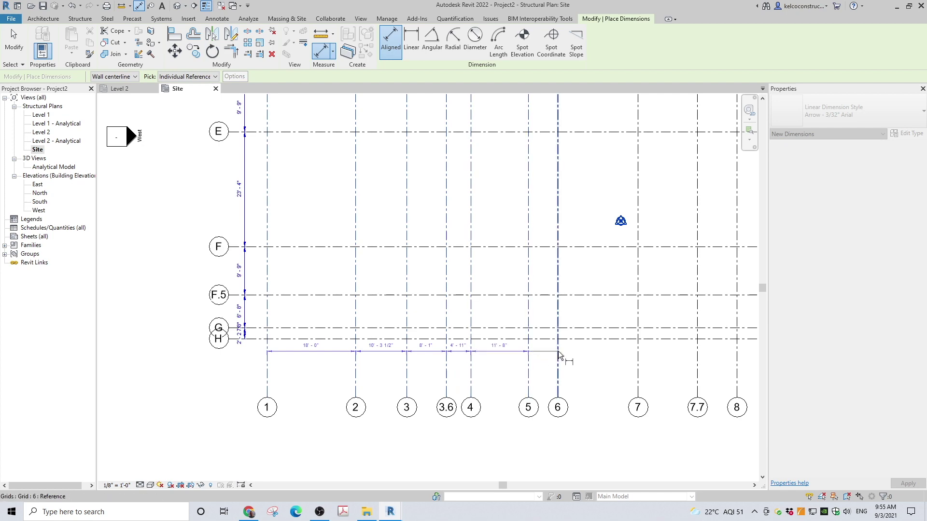
{"action": "left_click", "coordinate": [559, 353]}
{"action": "left_click", "coordinate": [638, 357]}
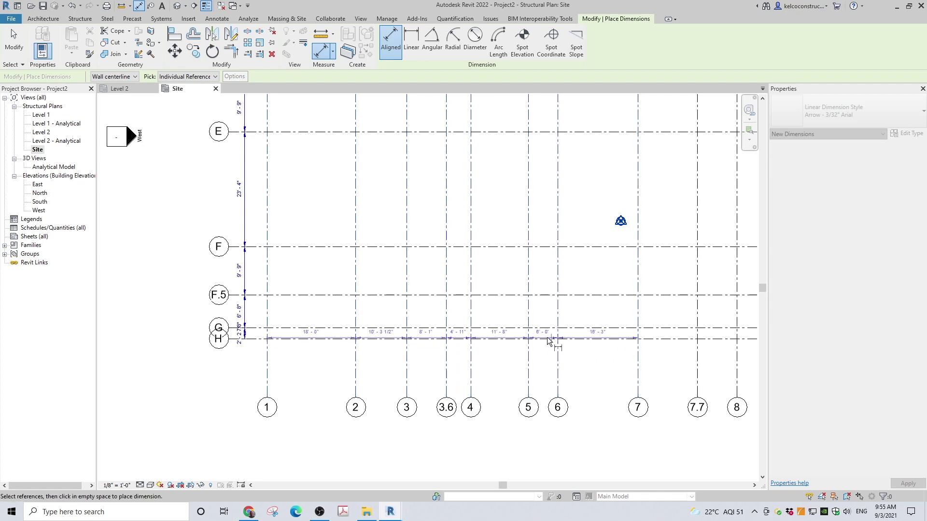
{"action": "scroll", "coordinate": [559, 341], "scroll_direction": "down", "scroll_amount": 3}
{"action": "scroll", "coordinate": [592, 360], "scroll_direction": "up", "scroll_amount": 2}
{"action": "scroll", "coordinate": [593, 360], "scroll_direction": "up", "scroll_amount": 1}
{"action": "left_click", "coordinate": [599, 361]}
{"action": "left_click", "coordinate": [634, 348]}
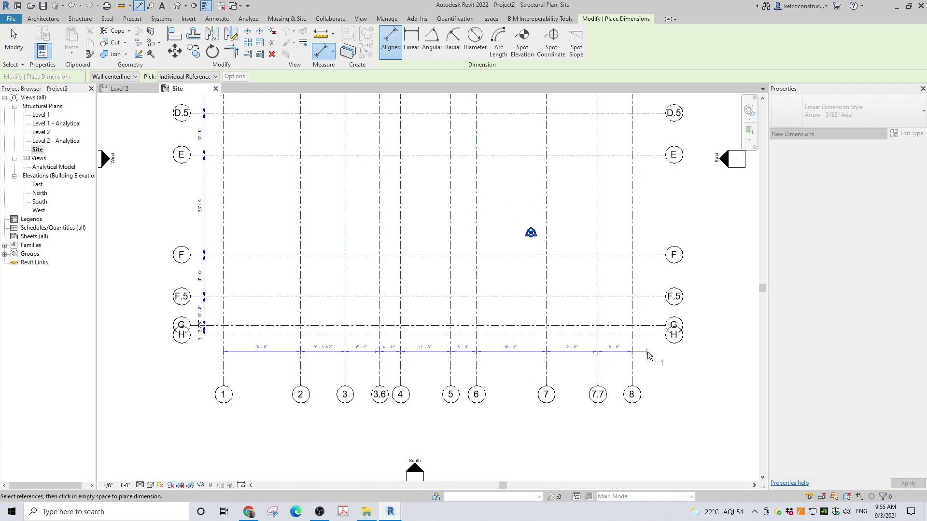
{"action": "left_click", "coordinate": [654, 352]}
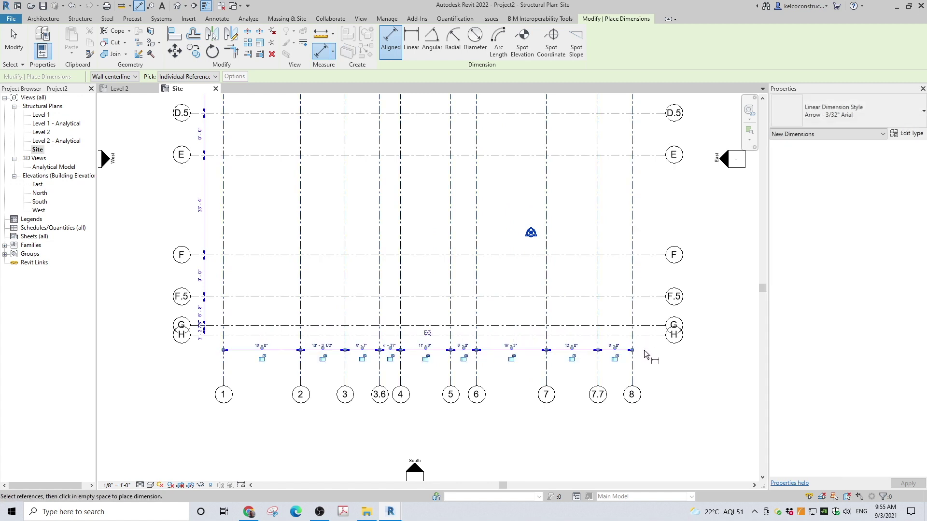
Step: Lock every spacing dimension in the string from gridline 1 to gridline 8 and finish dimensioning
{"action": "left_click", "coordinate": [262, 358]}
{"action": "left_click", "coordinate": [323, 359]}
{"action": "left_click", "coordinate": [362, 359]}
{"action": "left_click", "coordinate": [391, 360]}
{"action": "left_click", "coordinate": [426, 359]}
{"action": "left_click", "coordinate": [463, 360]}
{"action": "left_click", "coordinate": [511, 359]}
{"action": "left_click", "coordinate": [572, 358]}
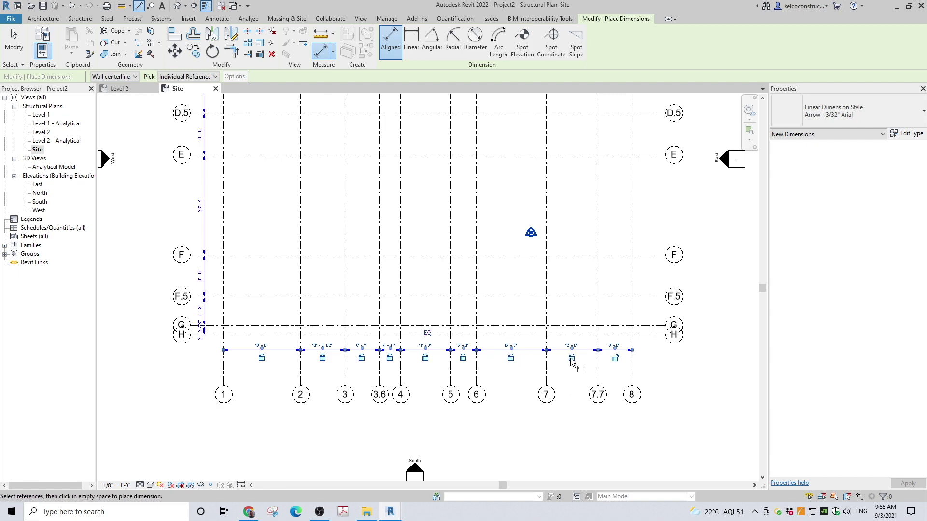
{"action": "left_click", "coordinate": [615, 358]}
{"action": "left_click", "coordinate": [13, 42]}
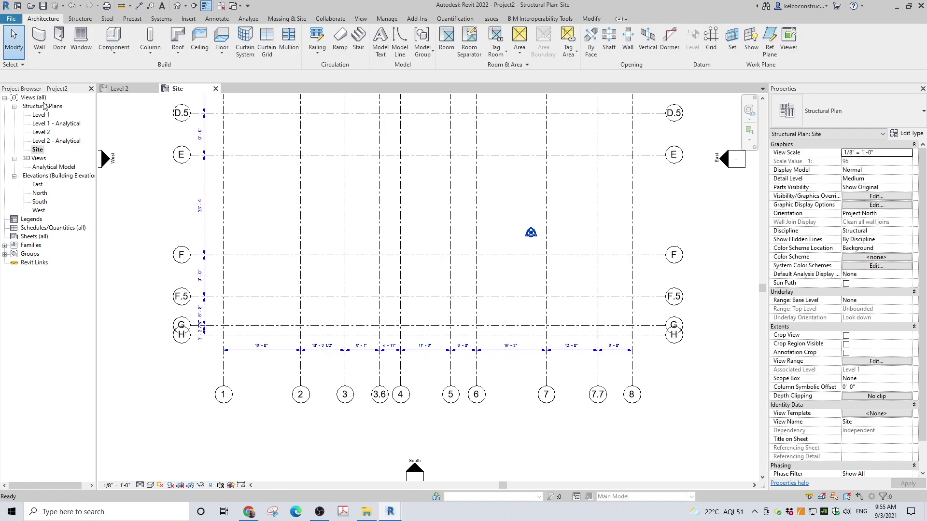
Step: Pull the vertical gridlines' south bubbles closer to grid H and reposition the dimension string between grid H and the bubbles
{"action": "left_click", "coordinate": [223, 375]}
{"action": "left_click_drag", "start_coordinate": [229, 371], "coordinate": [230, 363]}
{"action": "scroll", "coordinate": [235, 326], "scroll_direction": "up", "scroll_amount": 3}
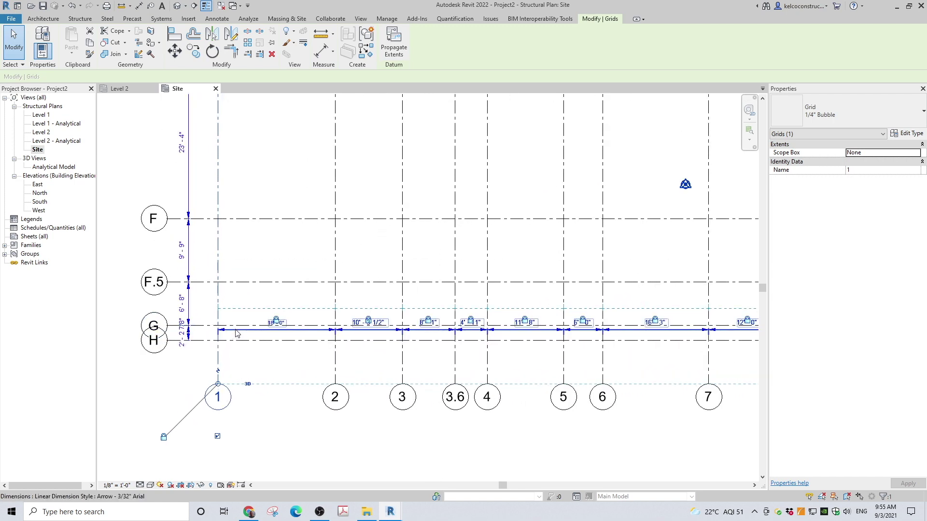
{"action": "left_click", "coordinate": [236, 332]}
{"action": "left_click_drag", "start_coordinate": [241, 331], "coordinate": [248, 387]}
{"action": "left_click", "coordinate": [248, 388]}
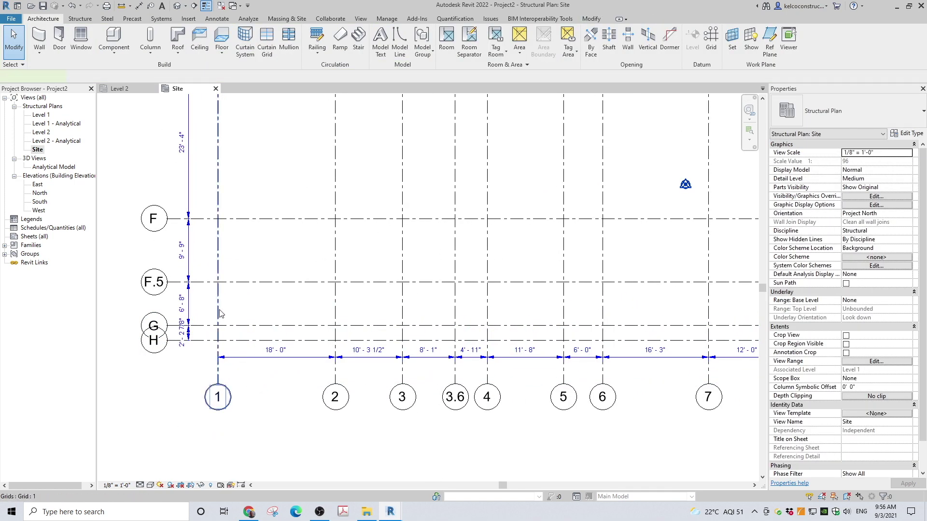
Step: Try moving gridline 1 east to test the locked spacing, and undo the move
{"action": "left_click", "coordinate": [227, 392]}
{"action": "left_click", "coordinate": [178, 53]}
{"action": "left_click", "coordinate": [219, 157]}
{"action": "left_click", "coordinate": [247, 158]}
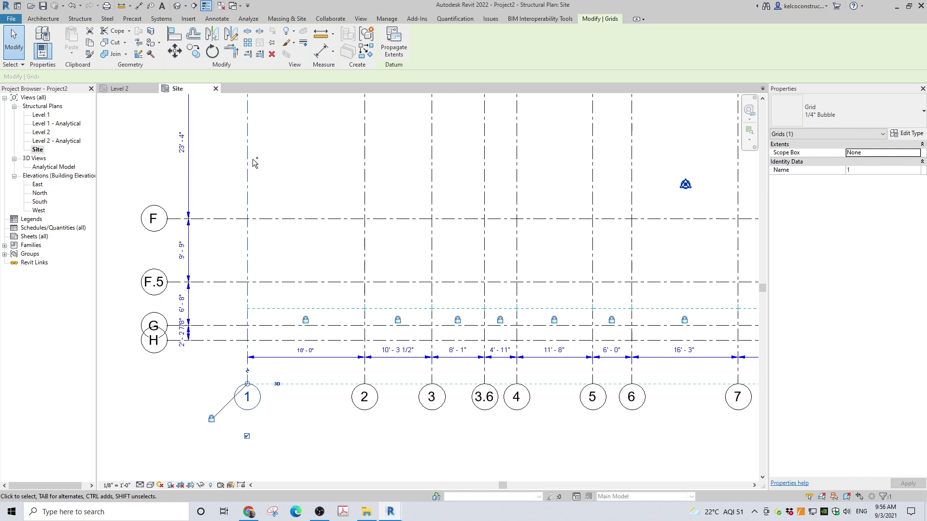
{"action": "key", "text": "ctrl+z"}
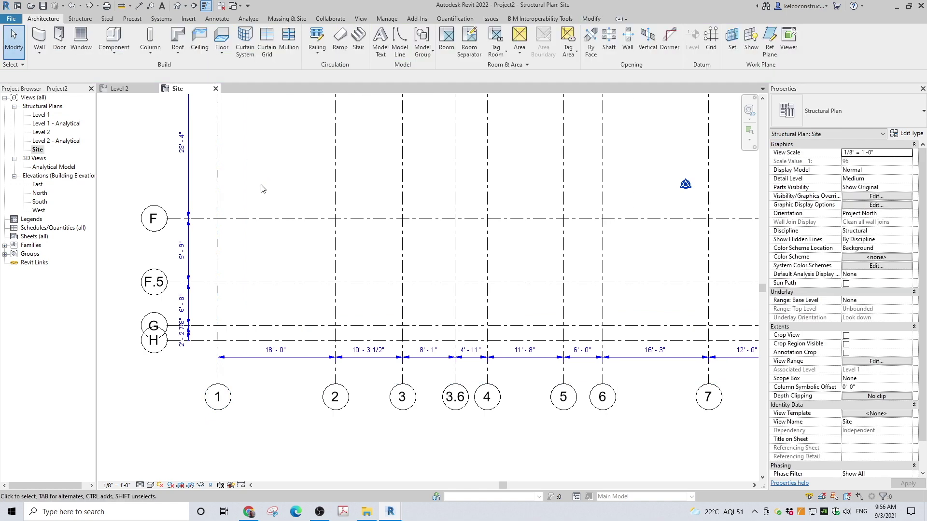